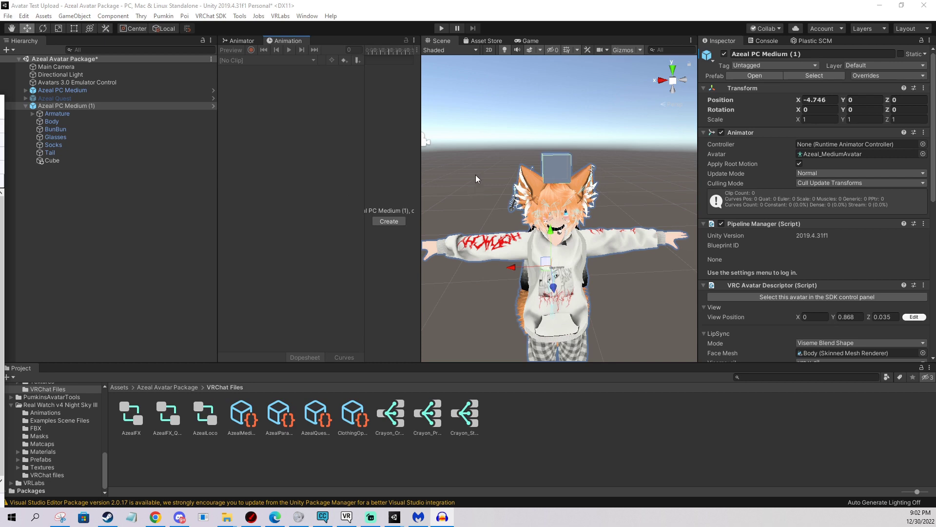
Select the Cube sitting on the avatar's head to show its properties in the Inspector.
key(alt)
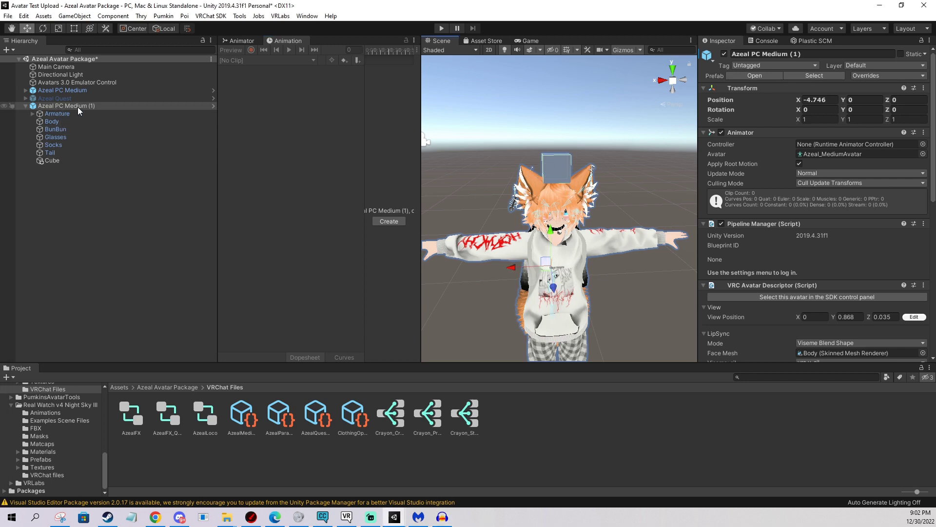
click(52, 161)
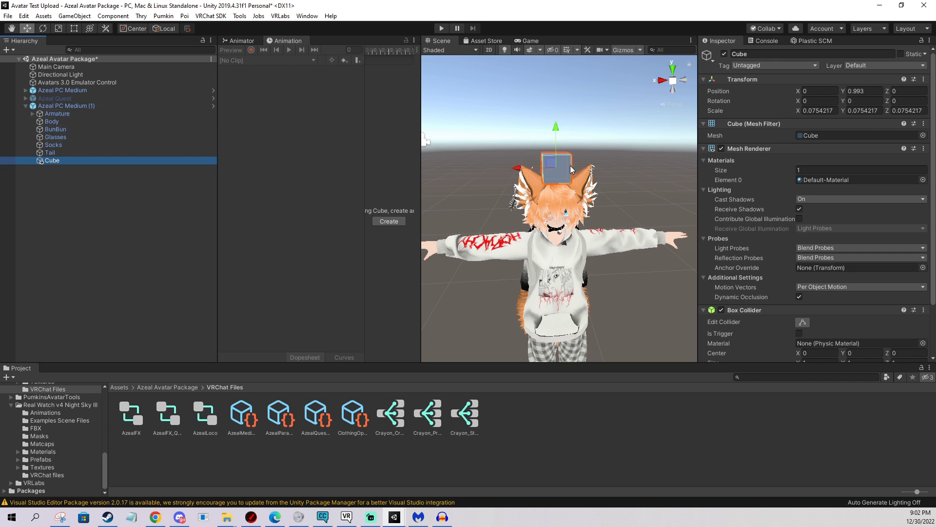
Enable Customize for Playable Layers and Expressions in Azeal PC Medium (1)'s VRC Avatar Descriptor.
click(68, 107)
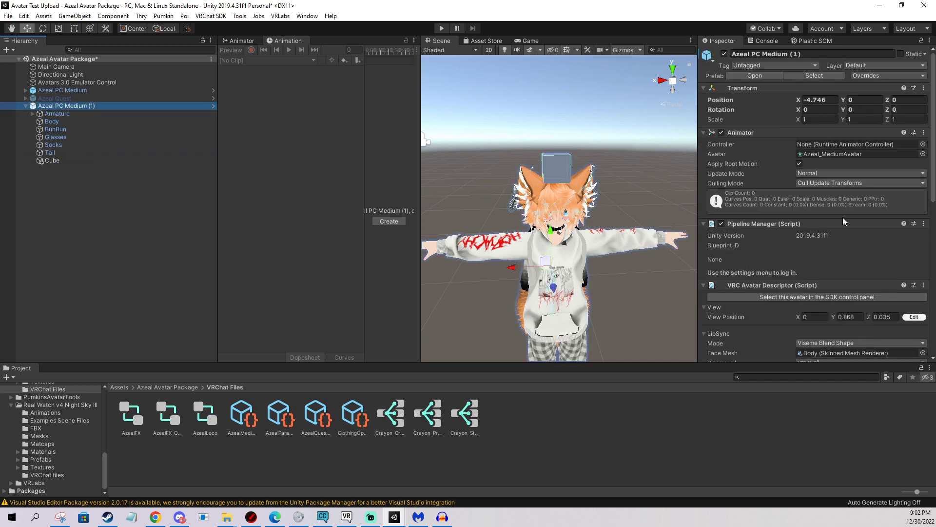
scroll(843, 210, down, 3)
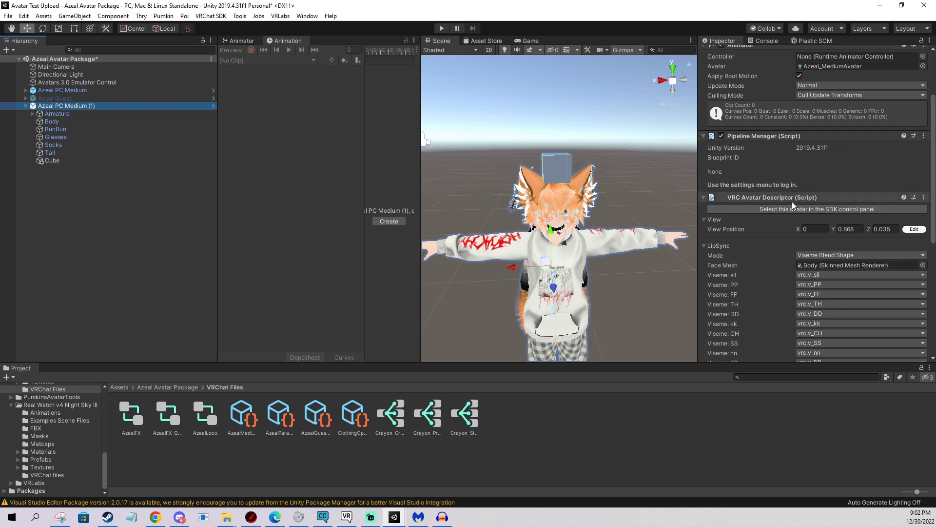
scroll(780, 229, down, 8)
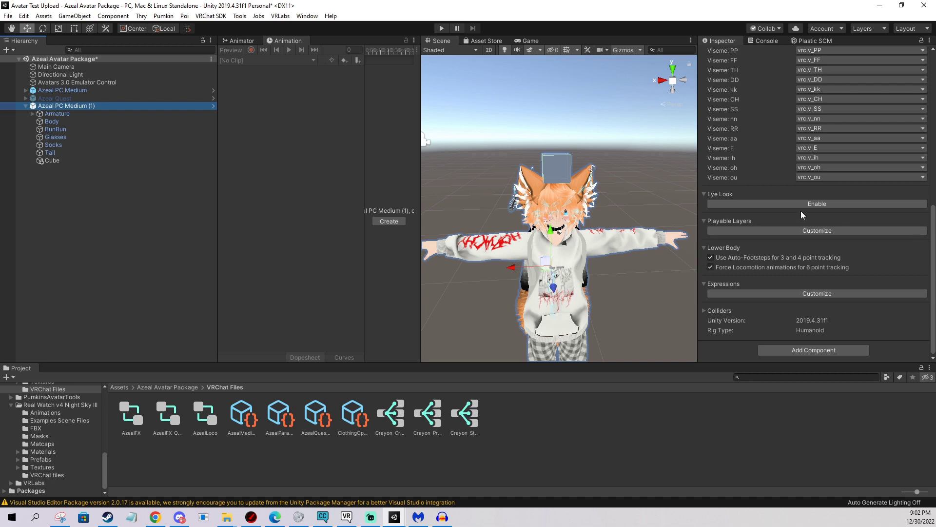
click(806, 231)
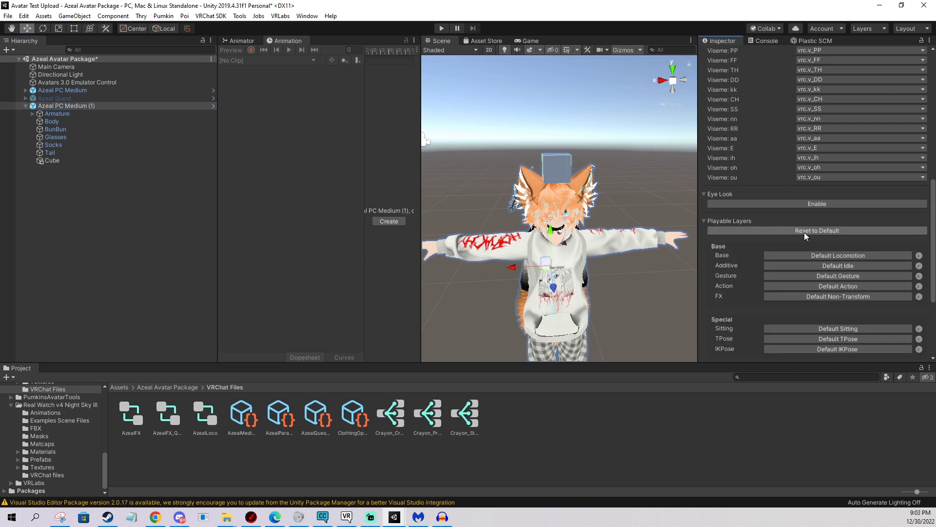
scroll(802, 234, down, 5)
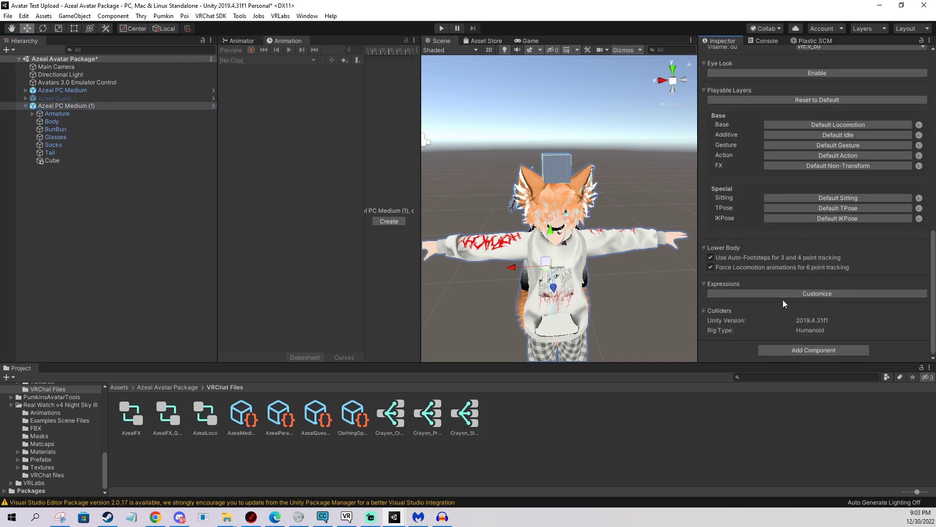
click(806, 291)
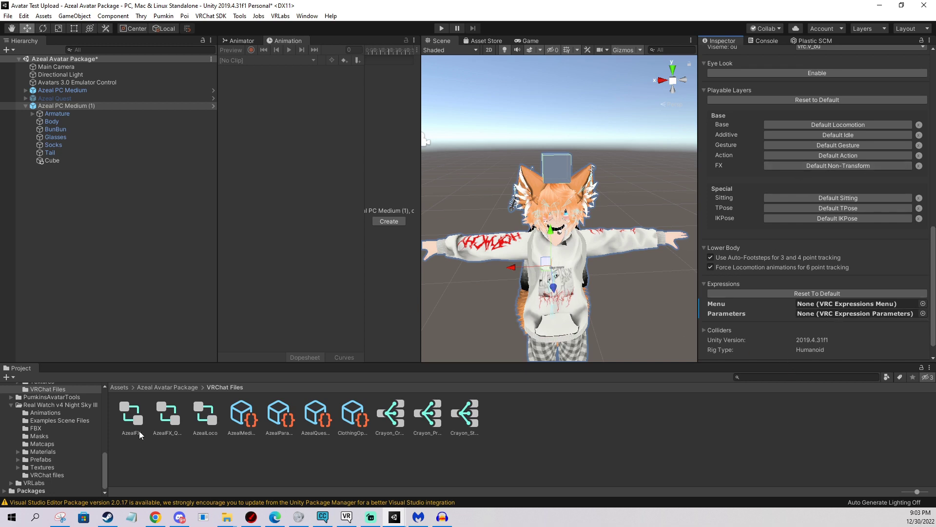
Create a ToggleTutorial folder in Assets, open it, and reselect the Azeal PC Medium (1) avatar.
scroll(75, 427, up, 3)
scroll(74, 427, up, 5)
click(59, 433)
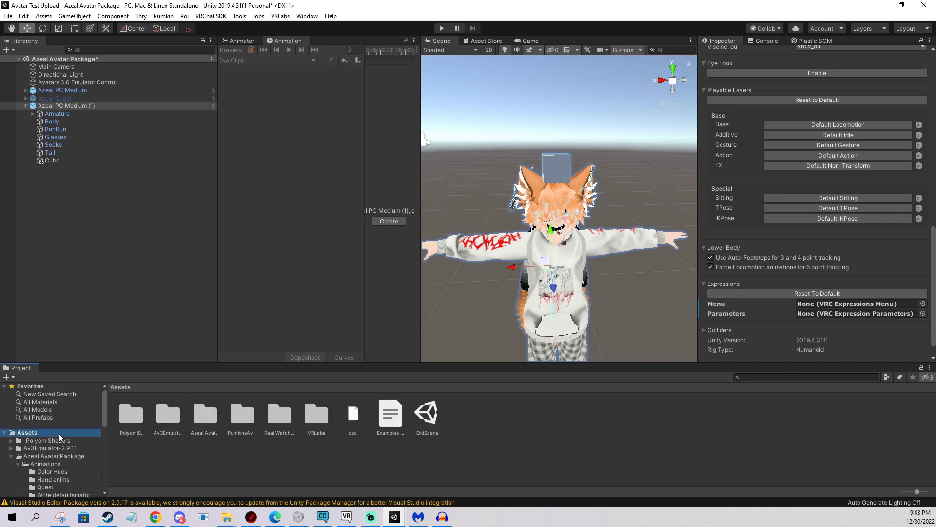
right_click(168, 461)
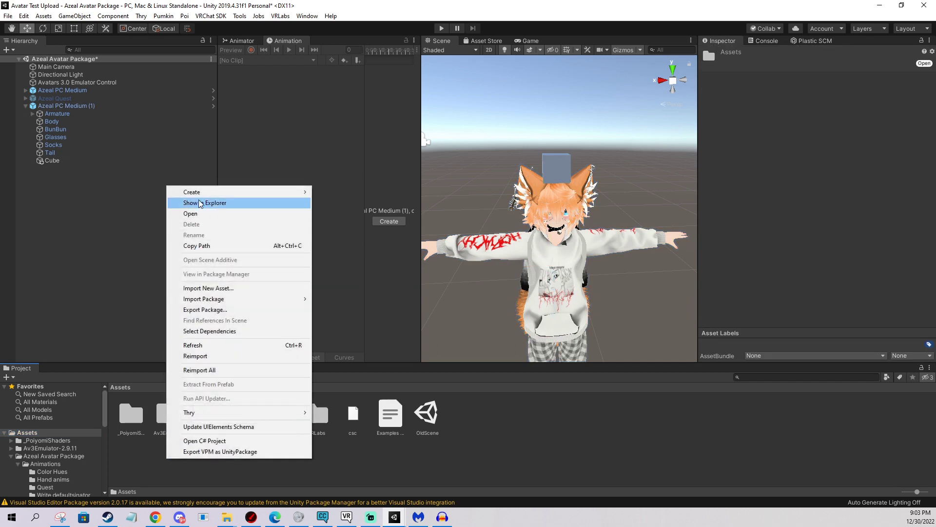
mouse_move(241, 192)
click(336, 149)
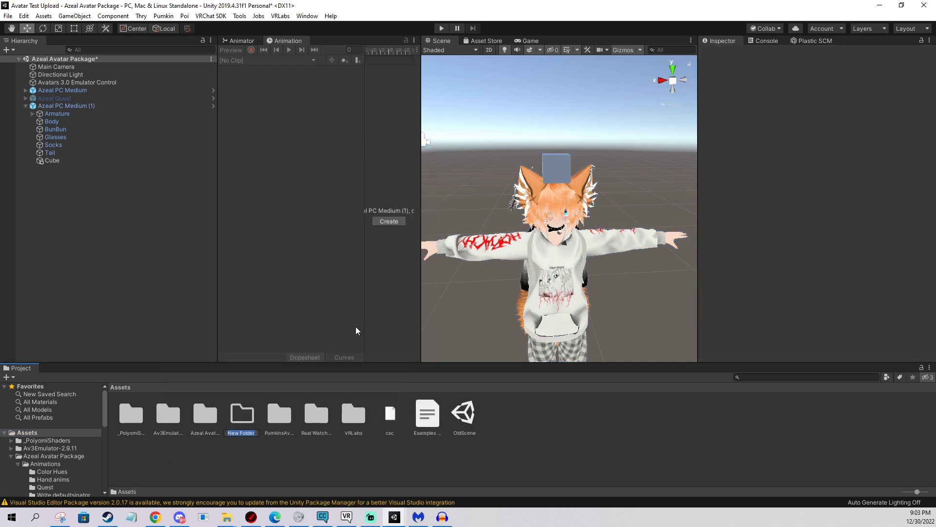
text(ToggleTutorial)
key(Return)
double_click(316, 415)
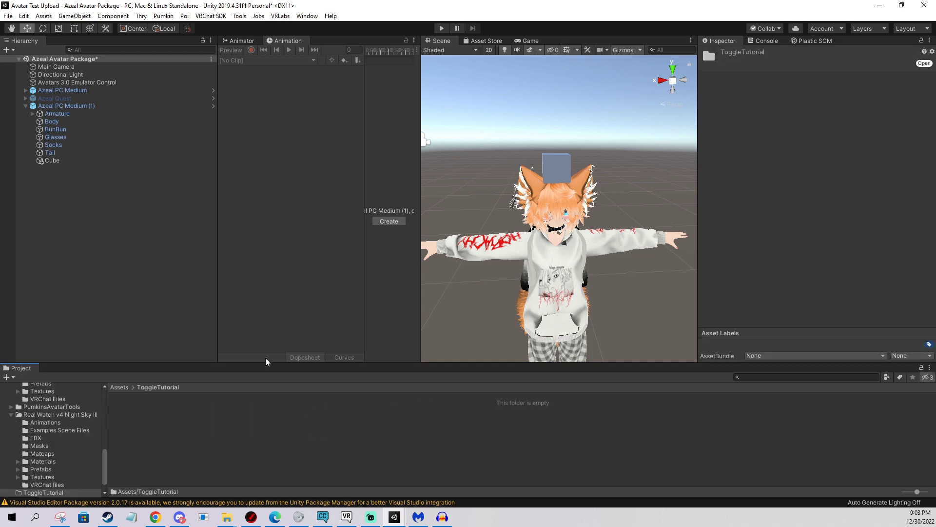
click(75, 106)
scroll(856, 251, down, 15)
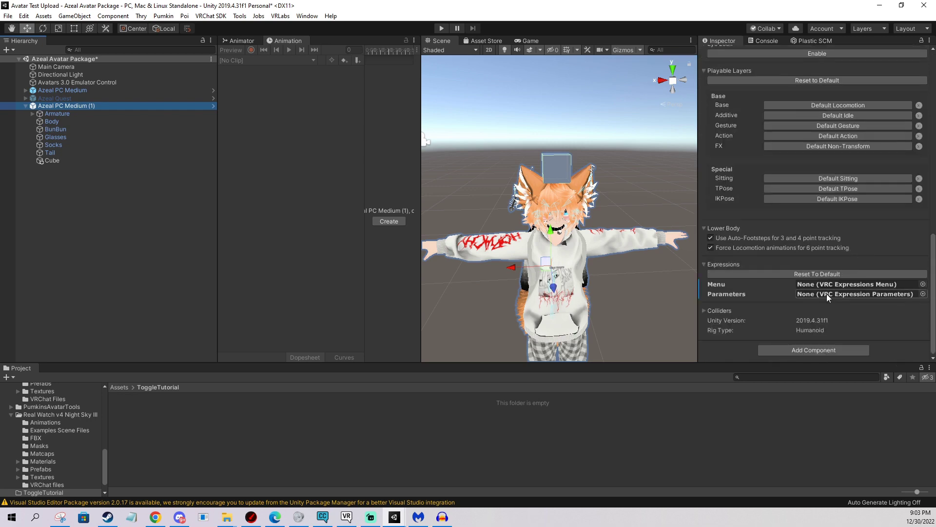
Create a VRChat Expression Parameters asset in ToggleTutorial, keeping its default name.
right_click(171, 432)
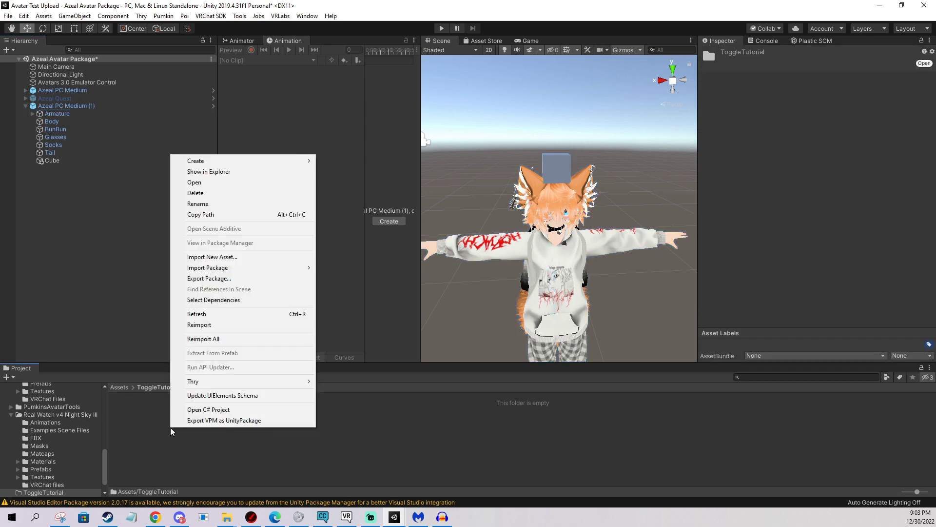
mouse_move(238, 165)
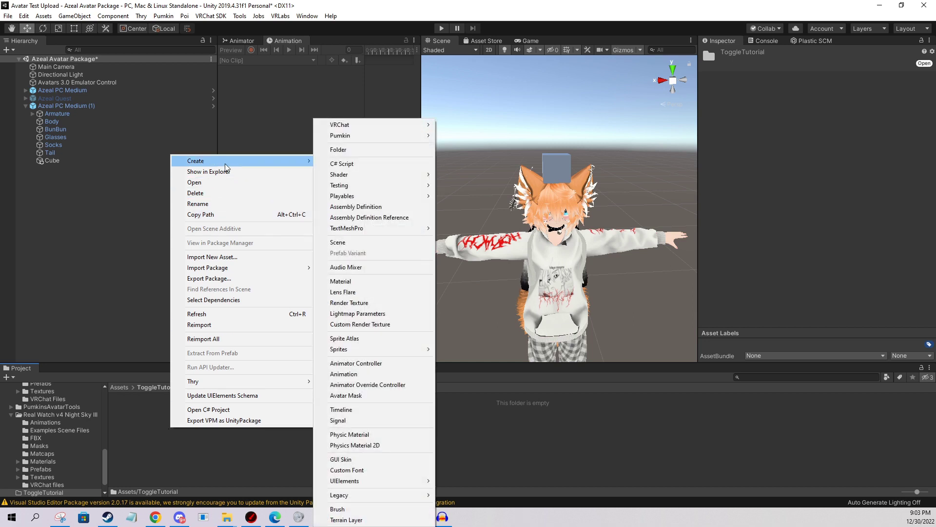
mouse_move(358, 126)
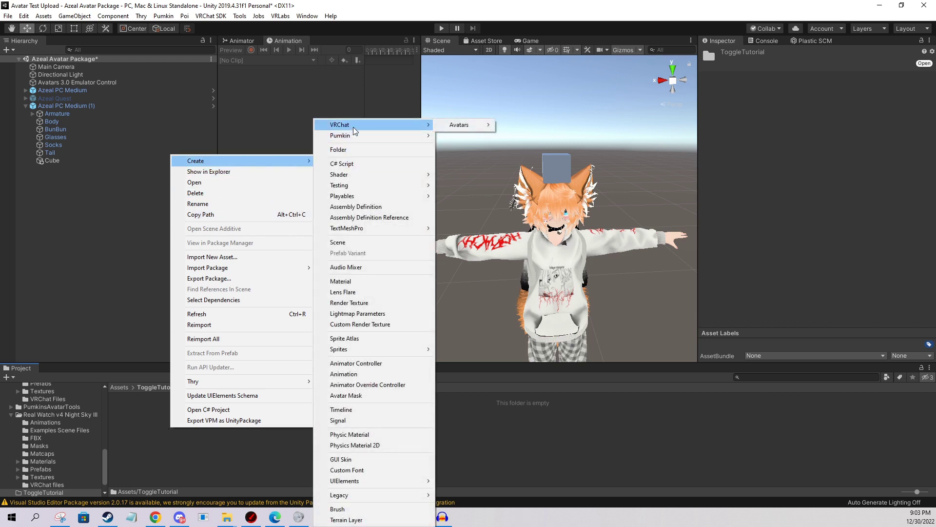
mouse_move(456, 126)
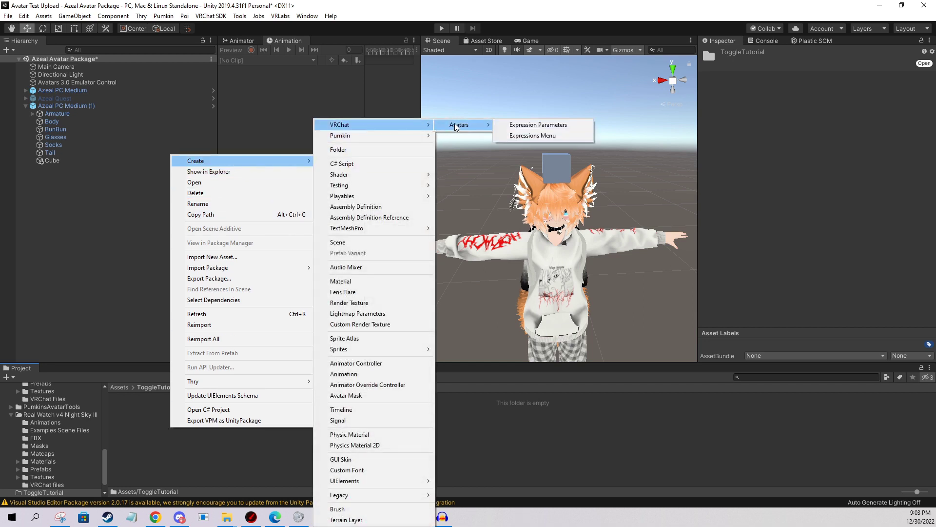
click(528, 126)
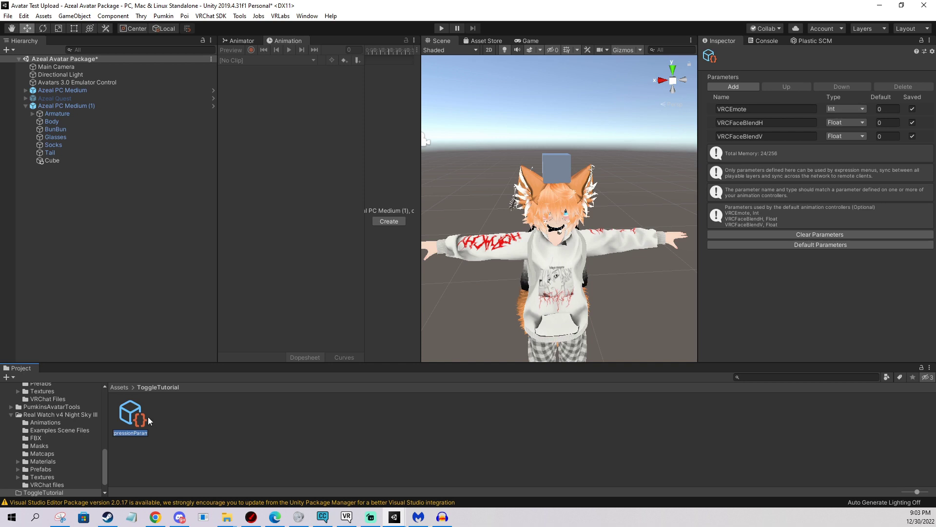
key(Return)
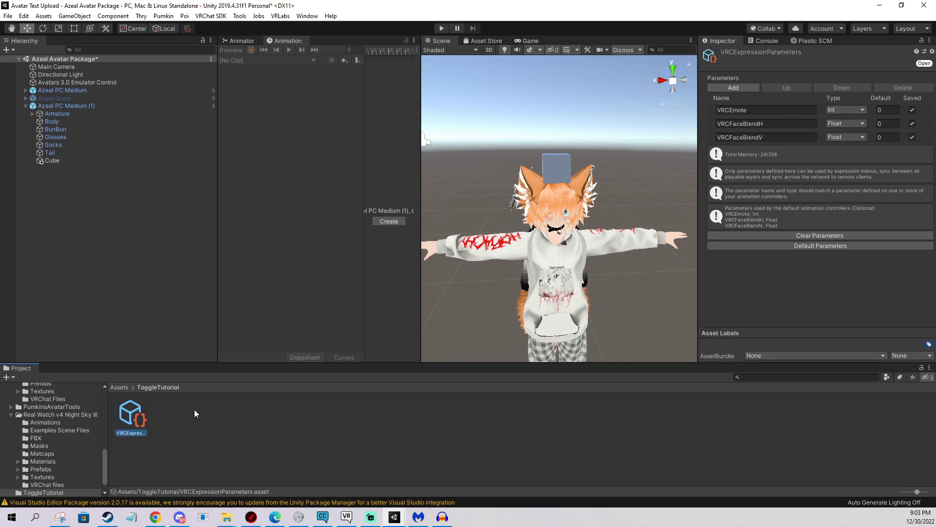
Add a new Bool parameter named CubeToggle to the parameters asset.
click(743, 87)
click(845, 151)
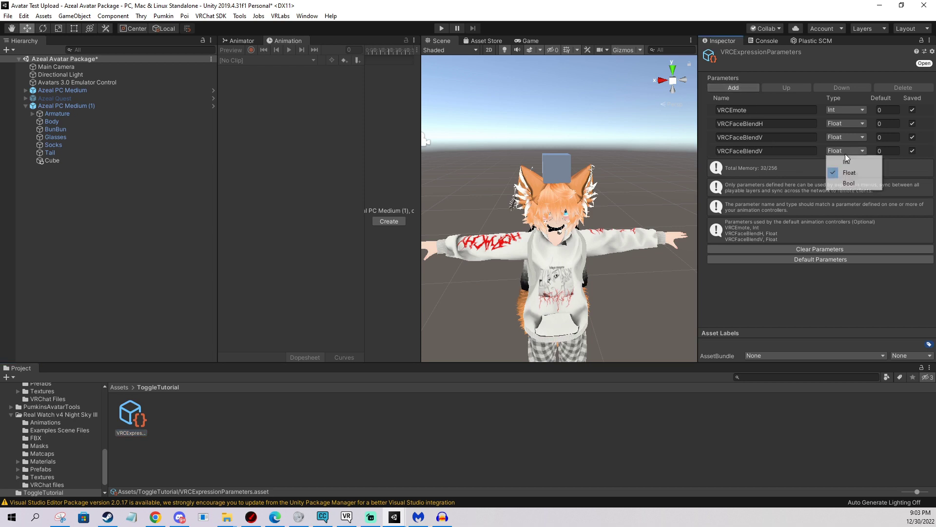
click(849, 183)
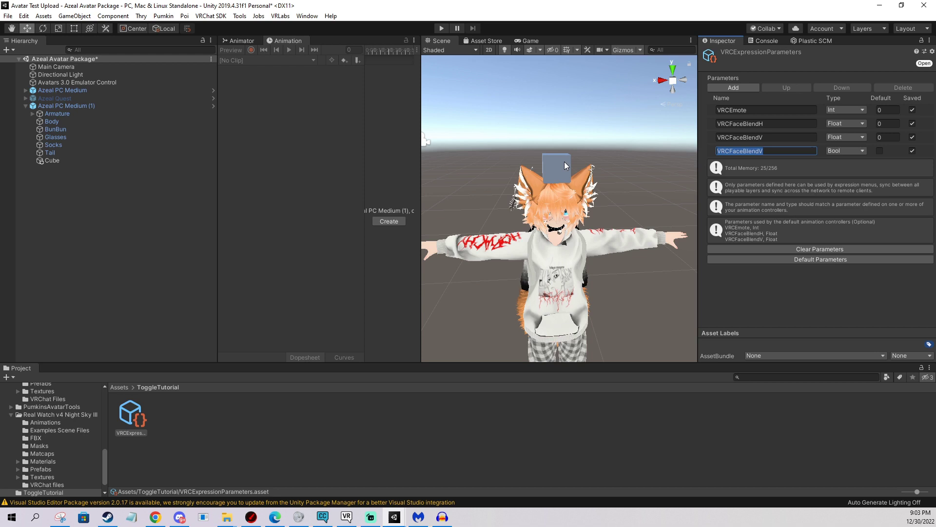
text(CubeToggle)
key(Return)
click(772, 154)
click(848, 150)
click(837, 182)
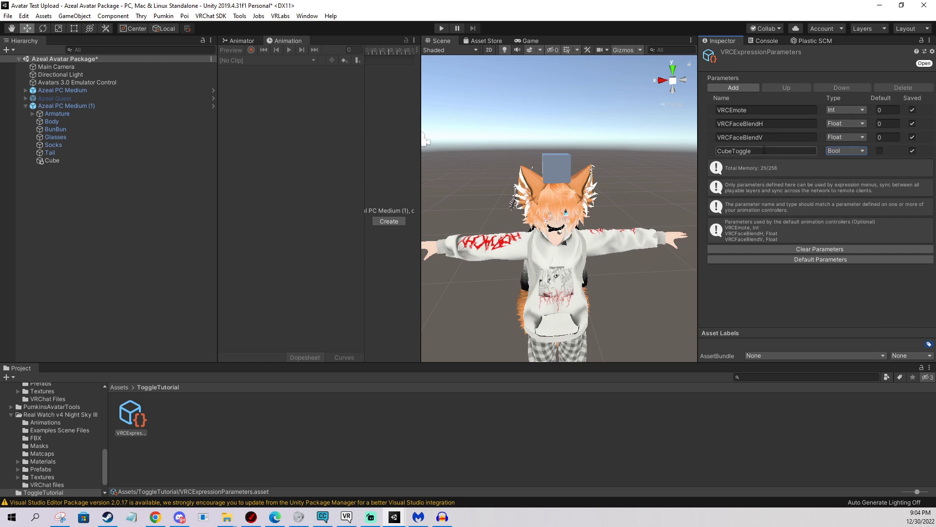
click(808, 152)
Keep CubeToggle as Bool and assign VRCExpressionParameters to Azeal PC Medium (1)'s Expressions Parameters field.
click(846, 151)
click(735, 193)
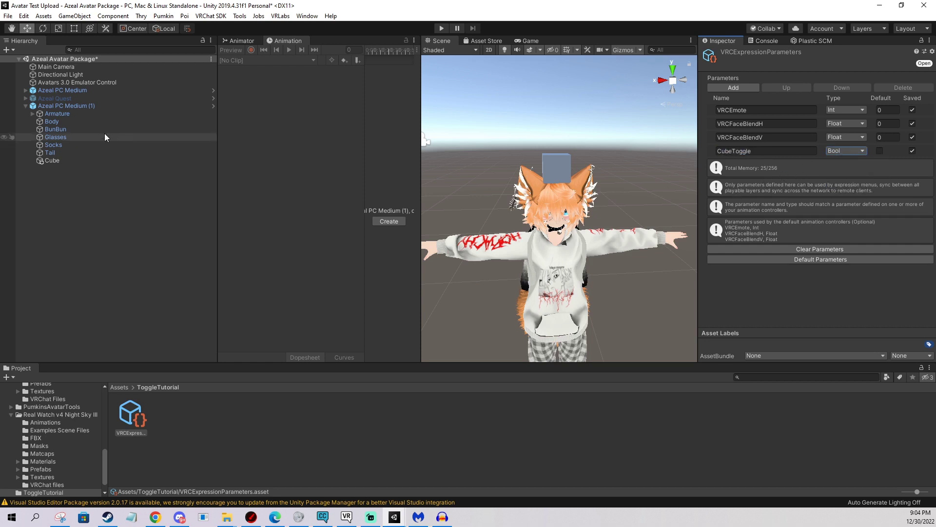
click(72, 105)
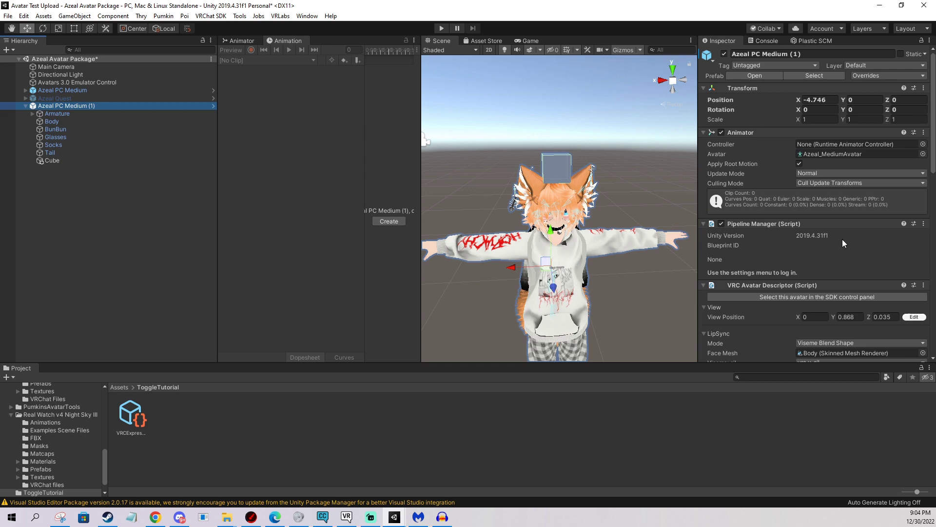
scroll(812, 210, down, 15)
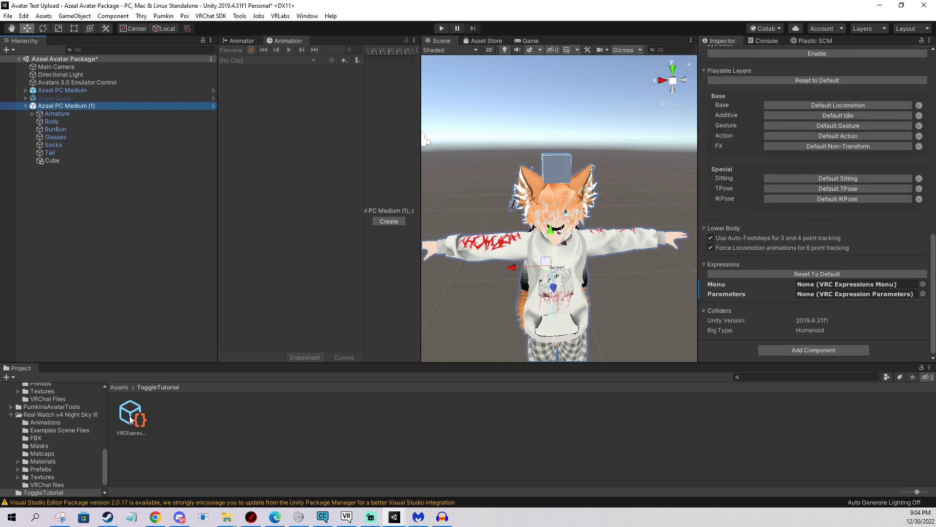
drag(131, 418, 821, 296)
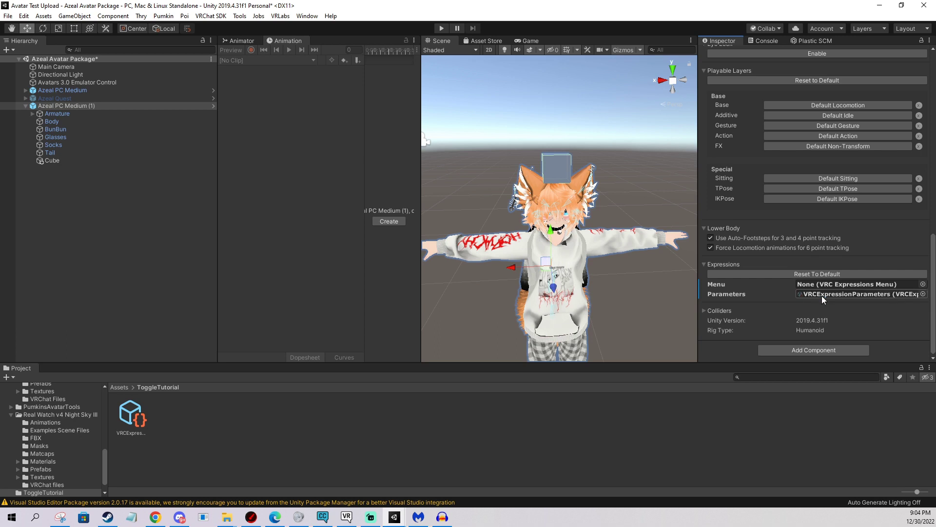
Create a VRChat Expressions Menu asset named ToggleMenu in ToggleTutorial.
right_click(213, 410)
mouse_move(269, 147)
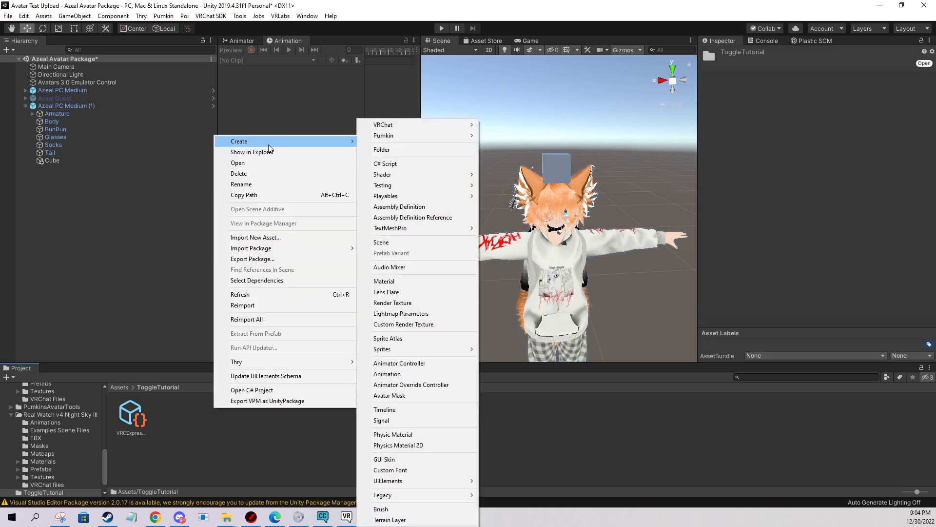
mouse_move(394, 126)
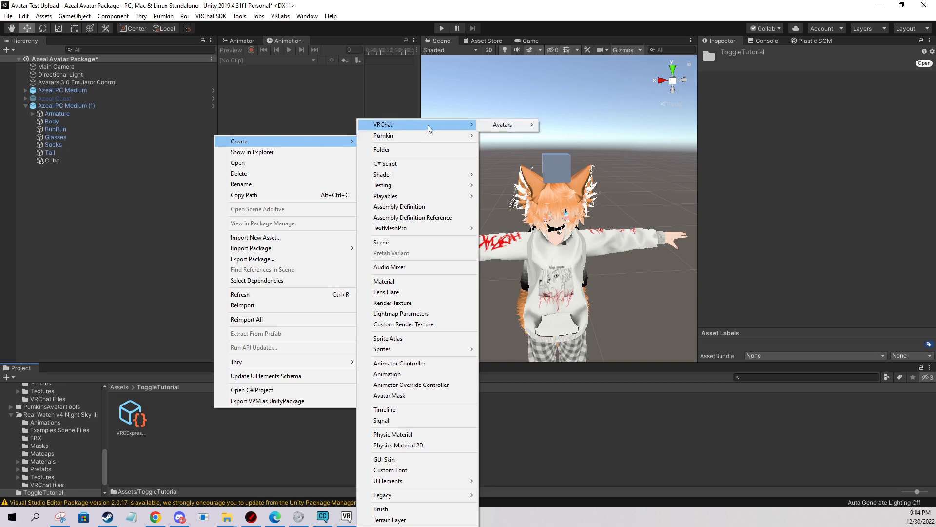
mouse_move(502, 126)
click(576, 137)
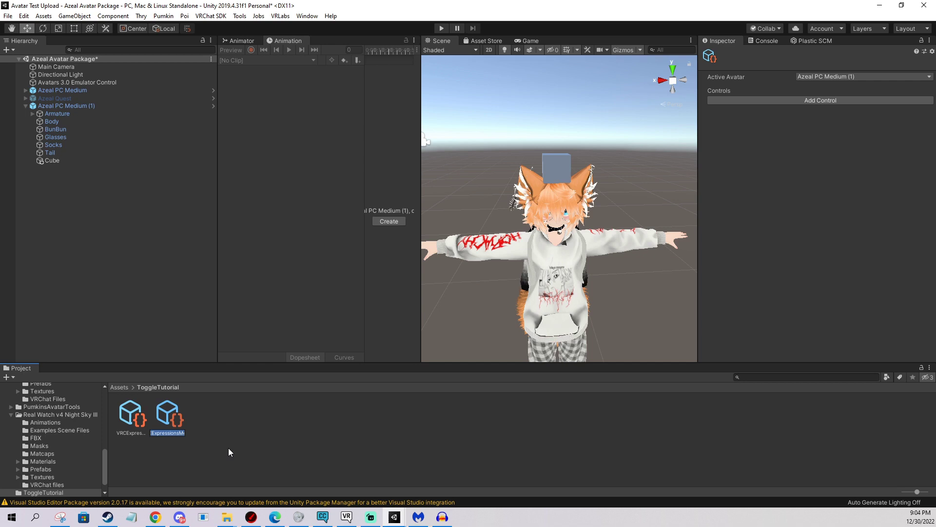
text(ToggleMenu)
key(Return)
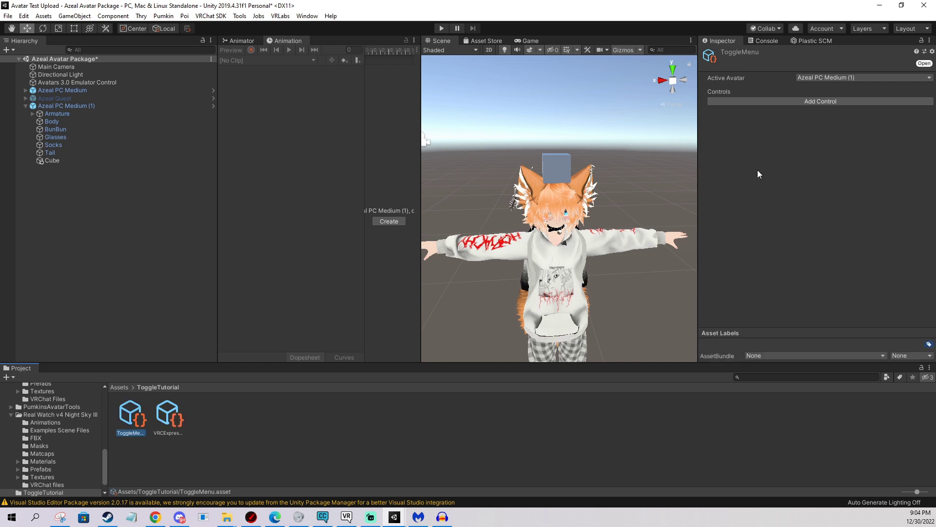
Add a control named Cube Toggle, type Toggle, driven by the CubeToggle parameter.
click(768, 101)
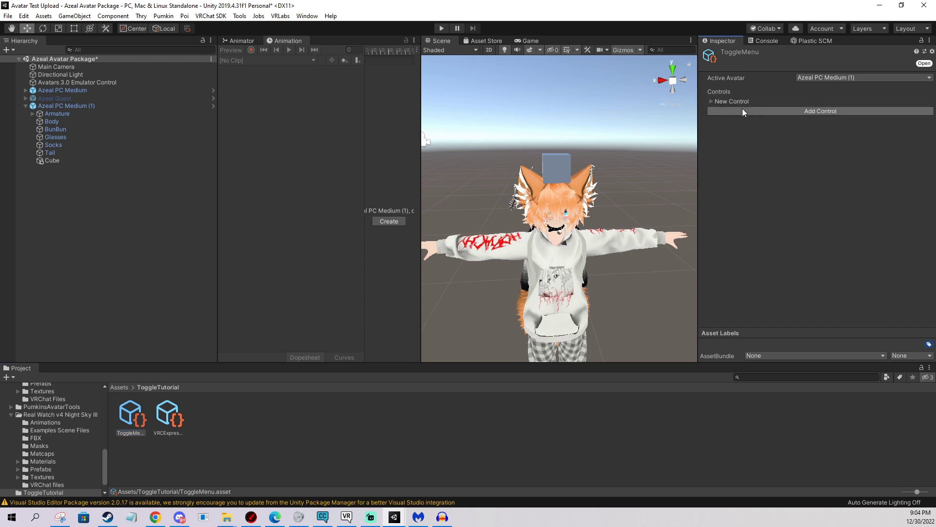
click(712, 101)
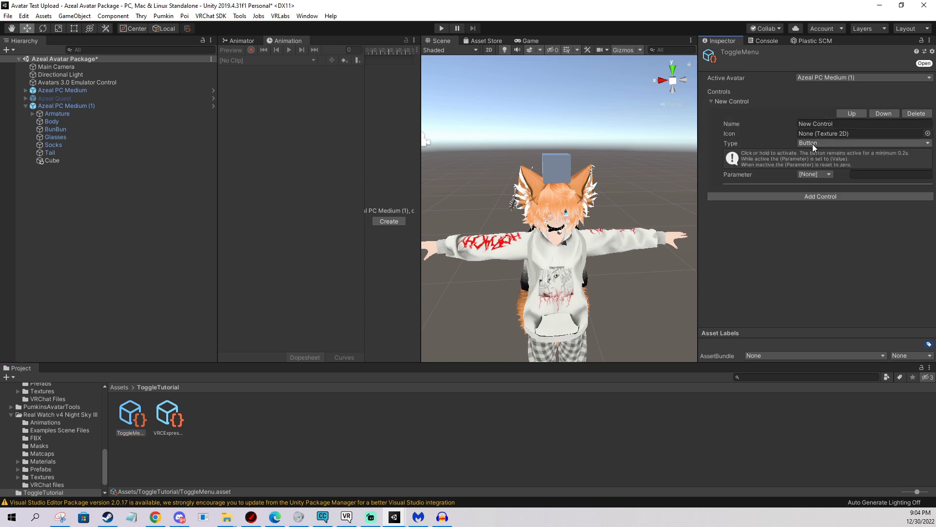
click(816, 124)
text(Cube Toggle)
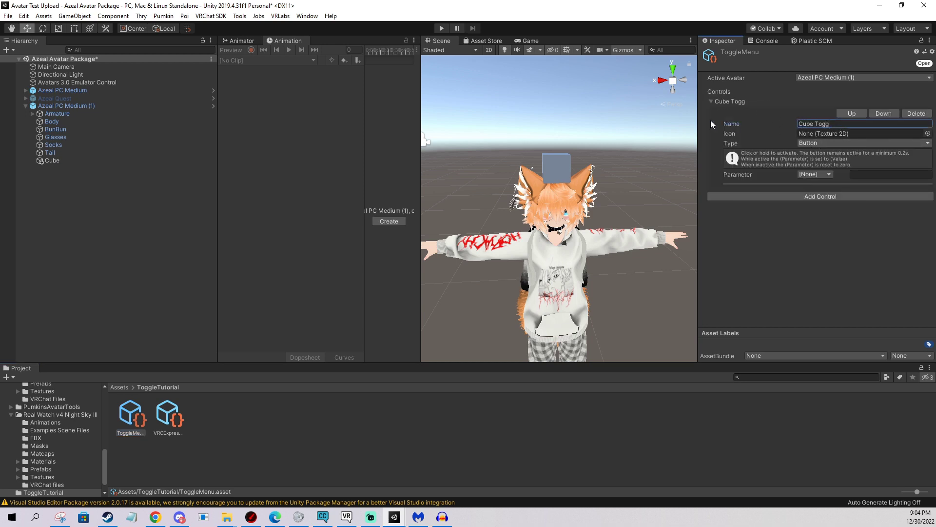
click(803, 143)
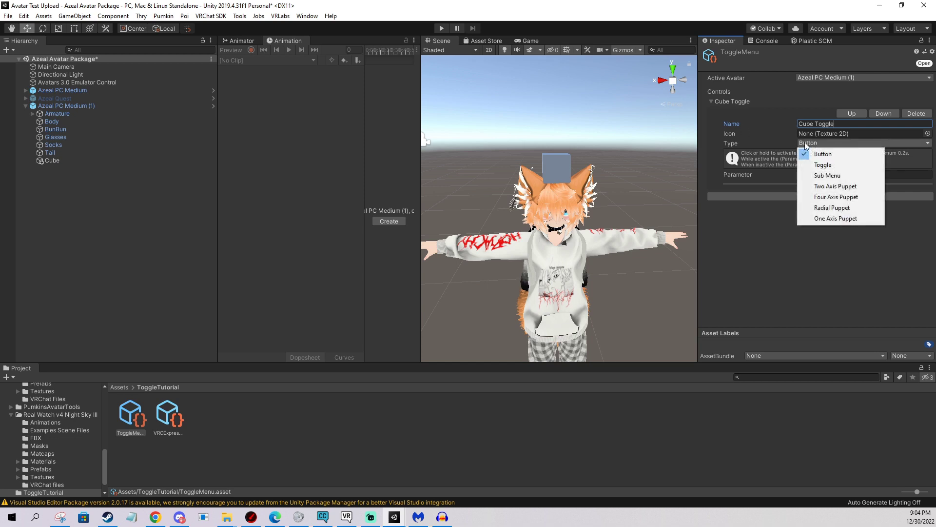
click(818, 166)
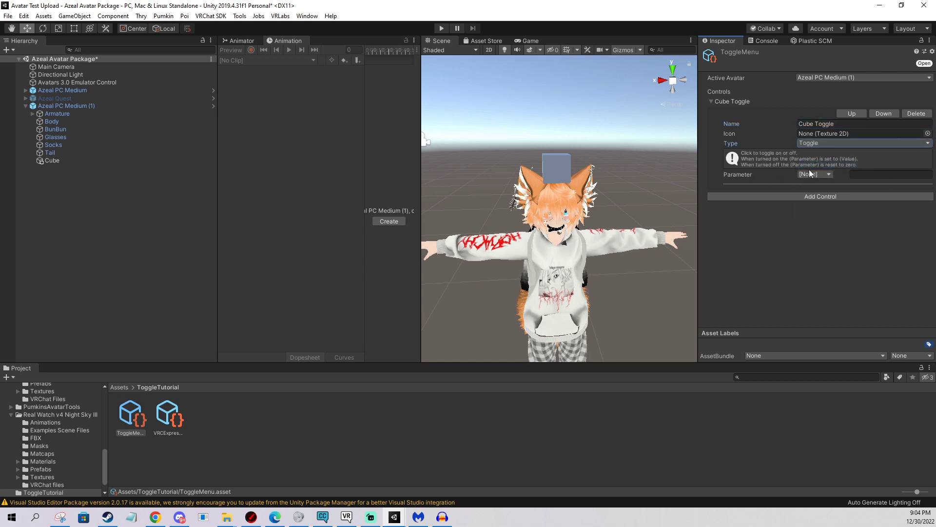
click(818, 175)
click(830, 228)
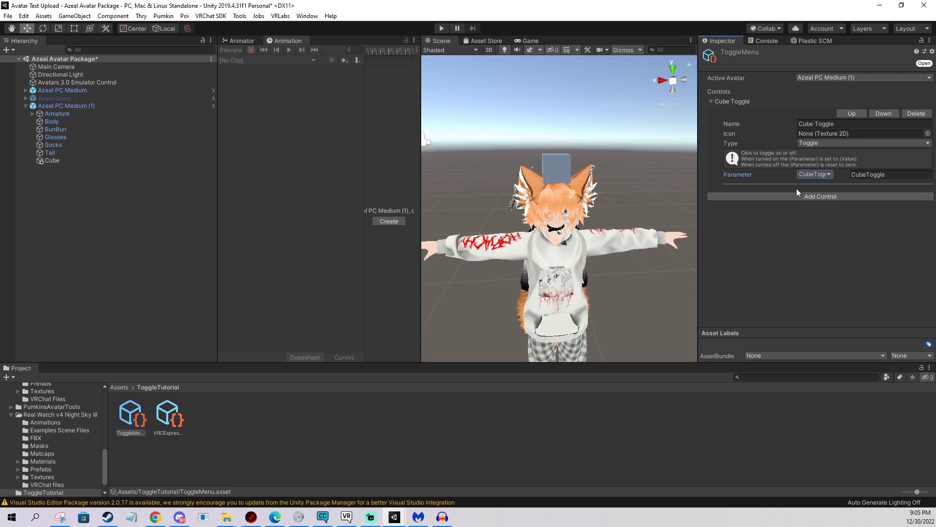
click(815, 174)
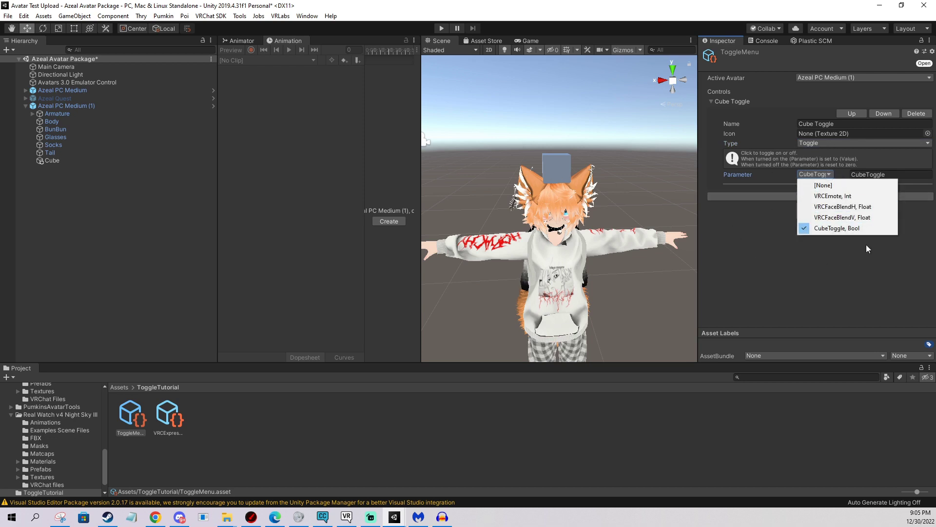
click(777, 231)
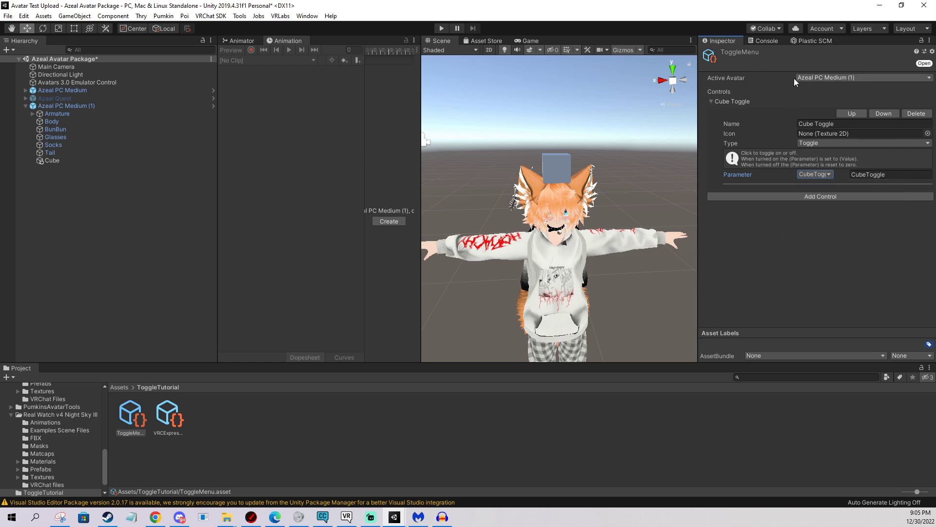
Keep Azeal PC Medium (1) as the menu's active avatar.
click(838, 77)
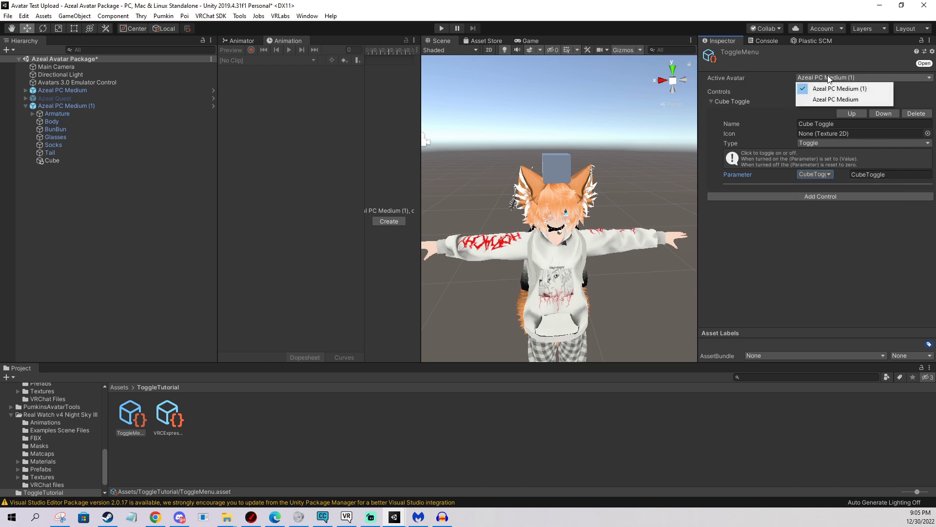
click(753, 80)
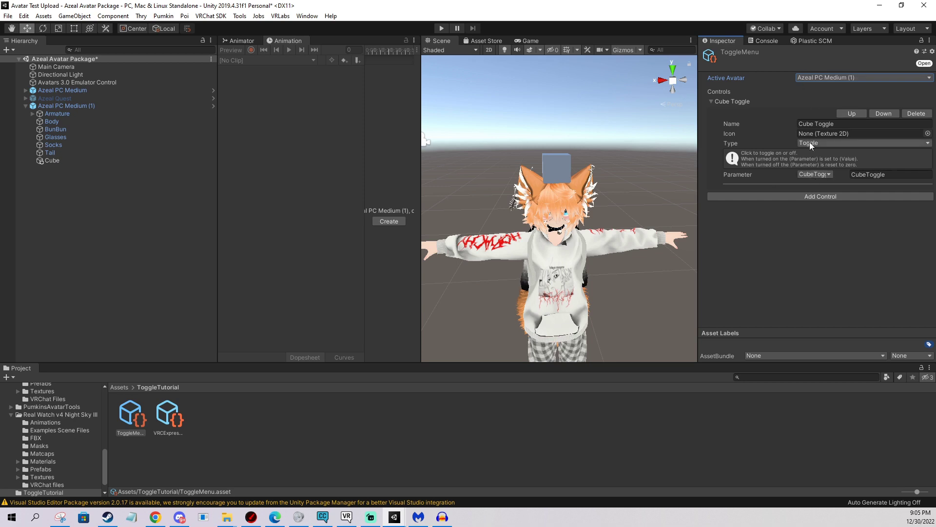
click(809, 76)
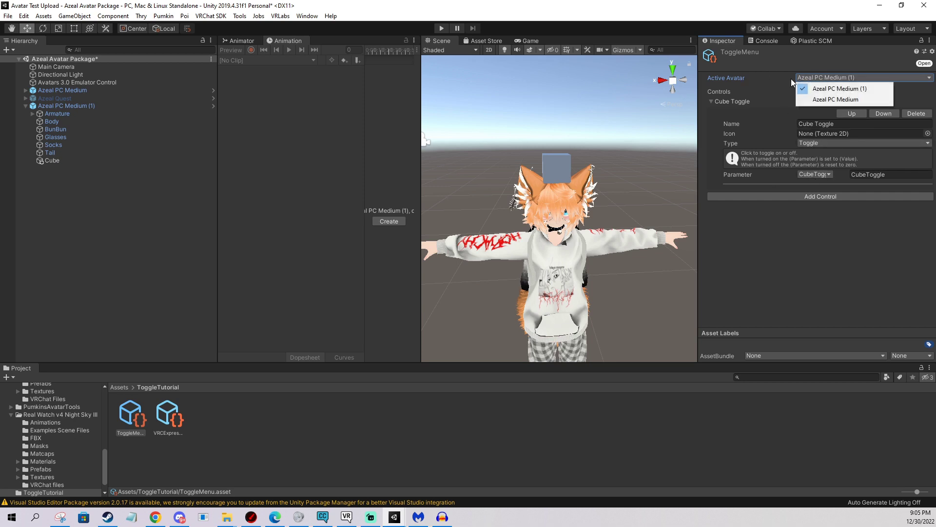
click(824, 88)
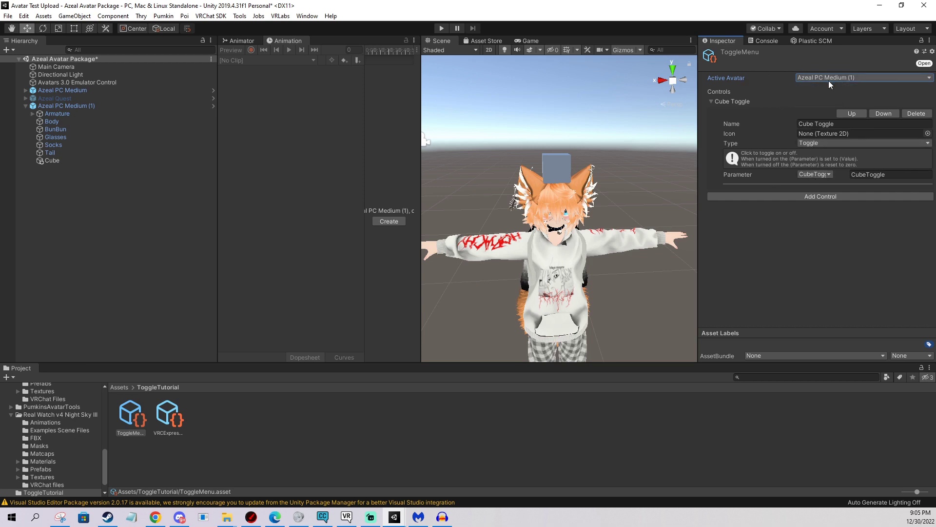
Drag ToggleMenu into the Expressions Menu field of Azeal PC Medium (1)'s avatar descriptor.
click(77, 105)
scroll(813, 262, down, 10)
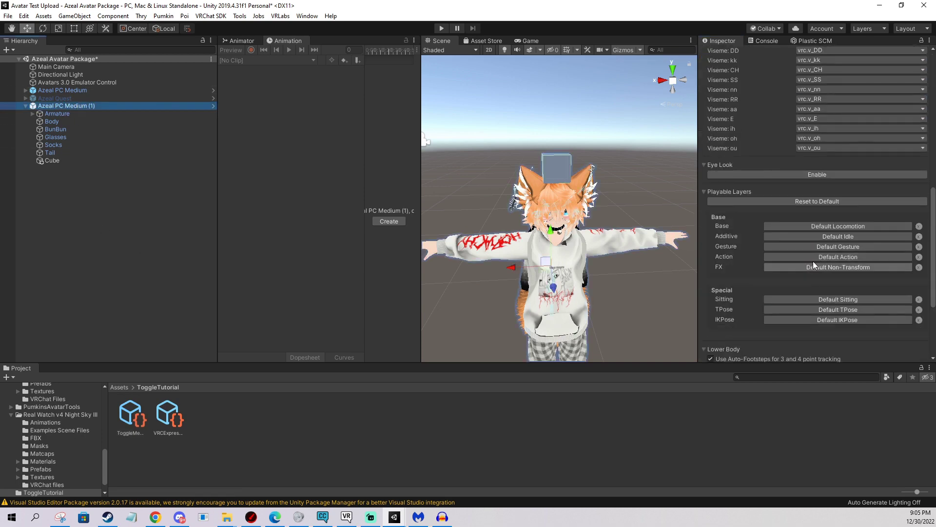
scroll(812, 262, down, 5)
scroll(815, 286, up, 5)
scroll(813, 244, down, 5)
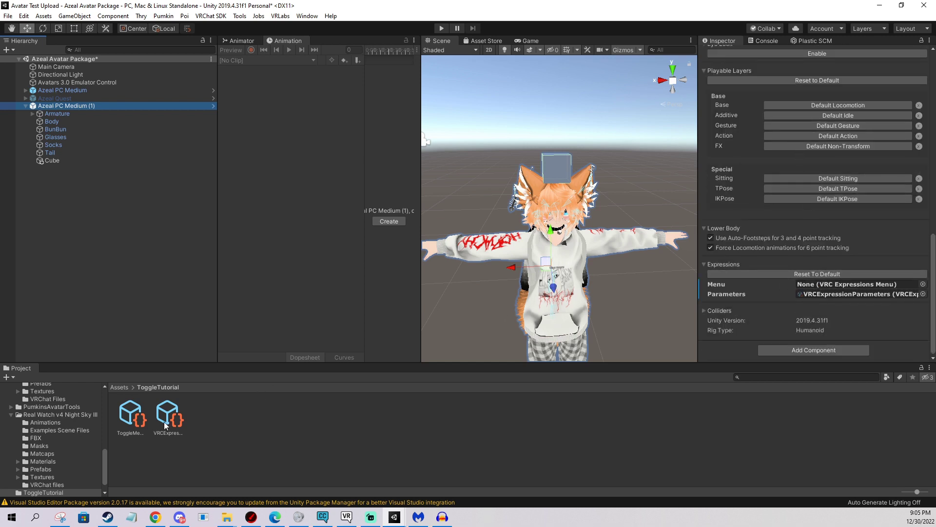
drag(131, 418, 811, 283)
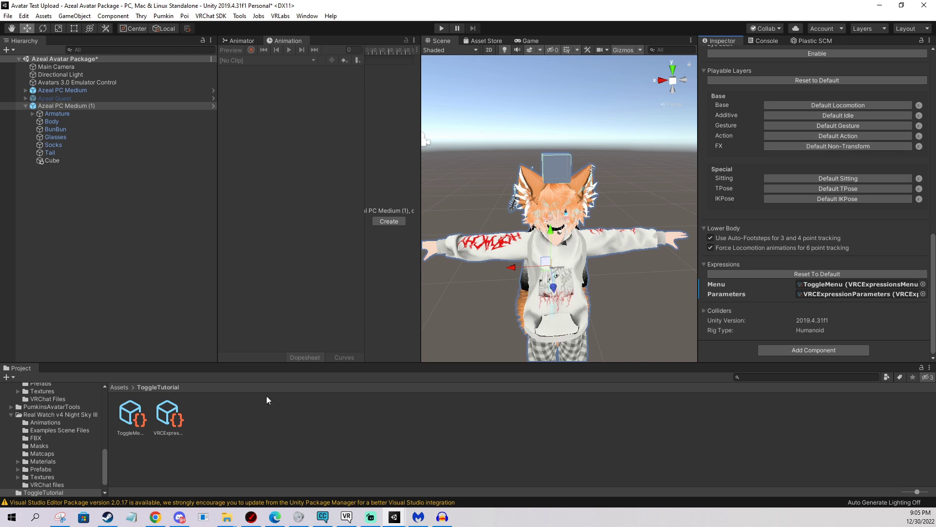
Create an animator controller named FXForToggle in ToggleTutorial.
right_click(216, 413)
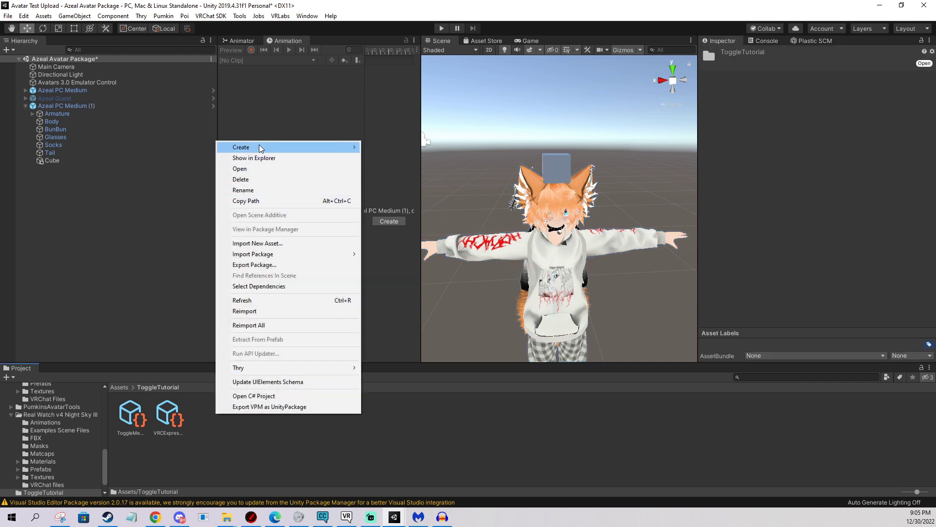
mouse_move(261, 148)
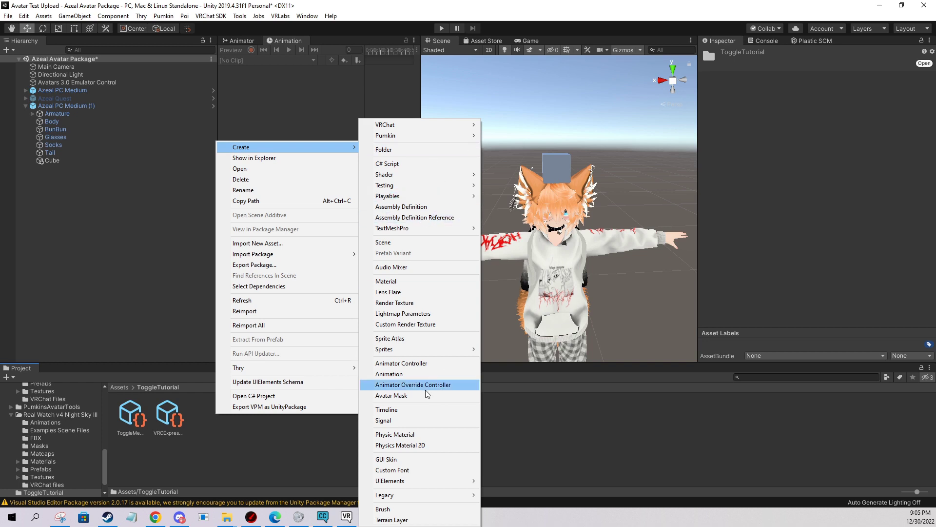
click(414, 363)
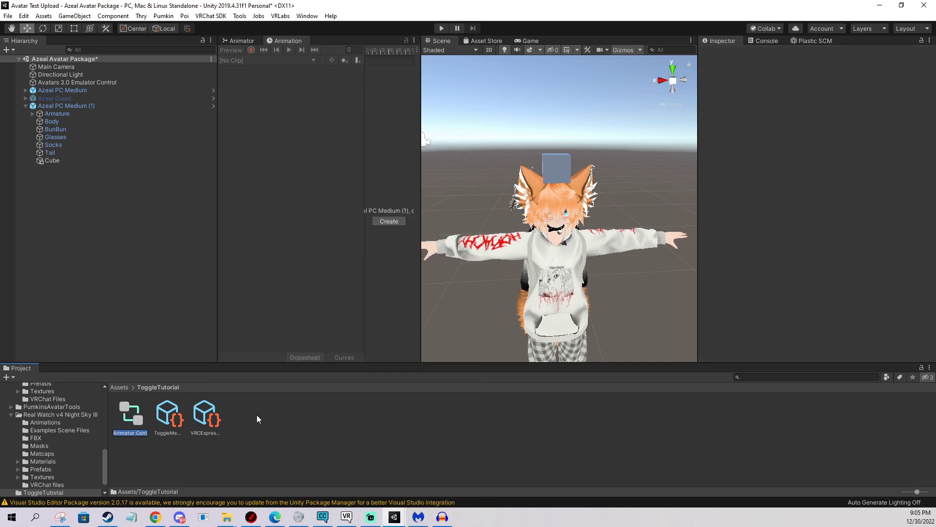
text(FXForToggle)
key(Return)
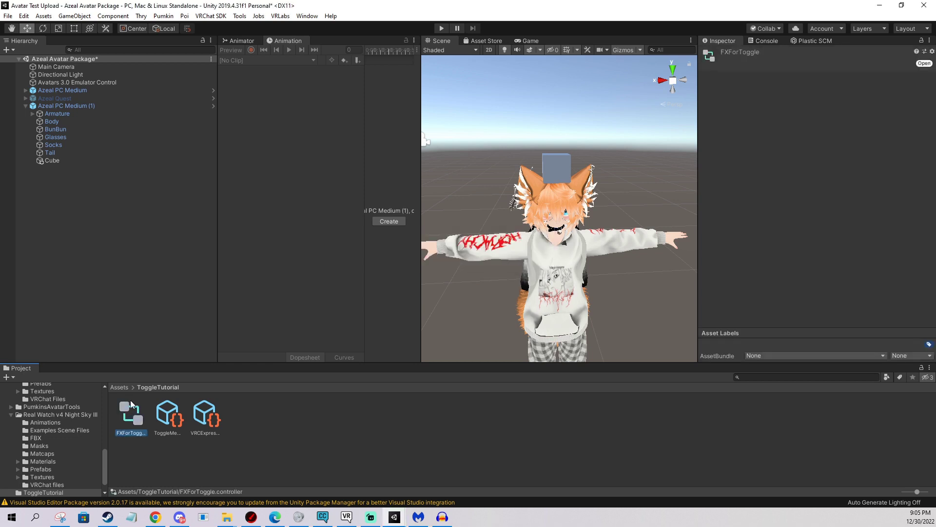
Assign FXForToggle to the FX playable layer slot of Azeal PC Medium (1)'s descriptor.
click(60, 106)
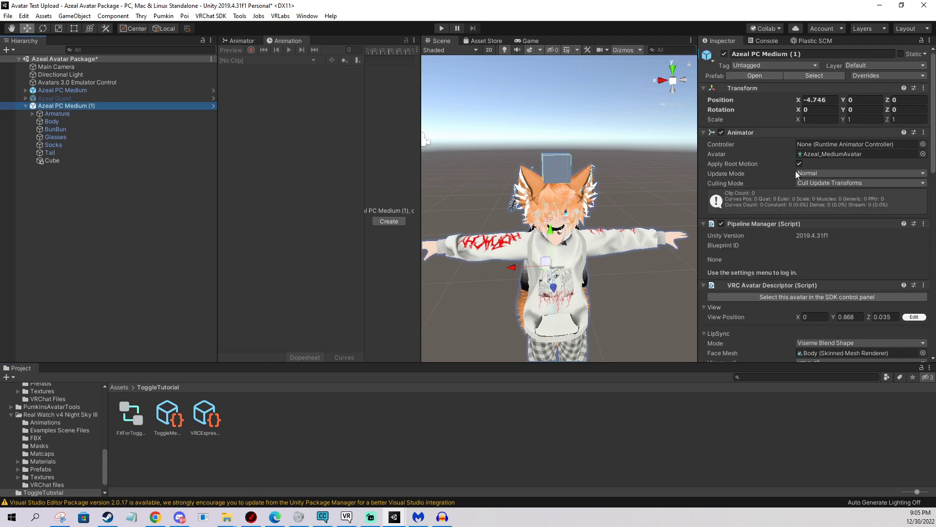
scroll(799, 186, down, 10)
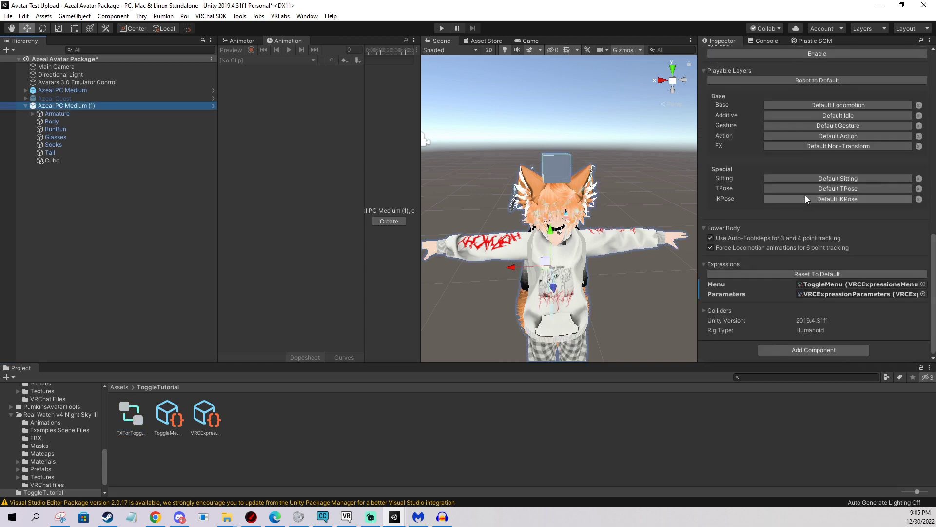
click(799, 143)
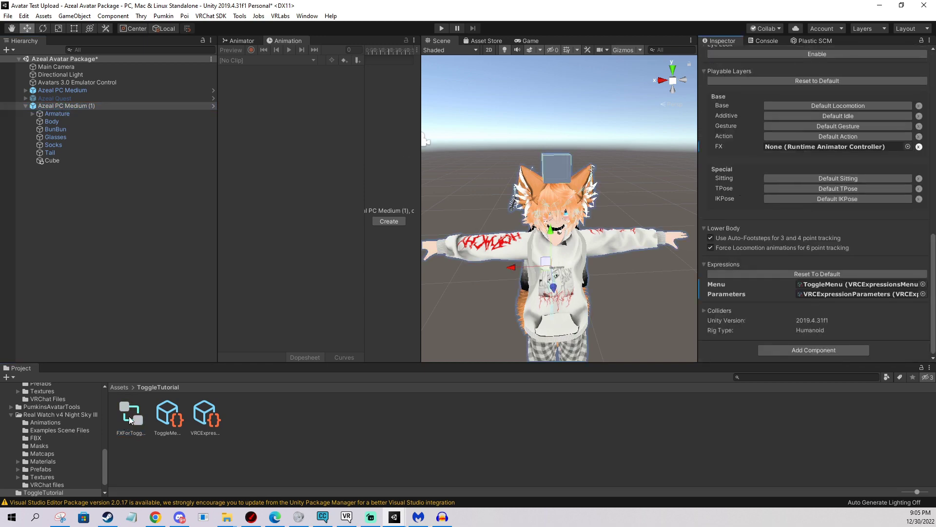
drag(131, 416, 824, 146)
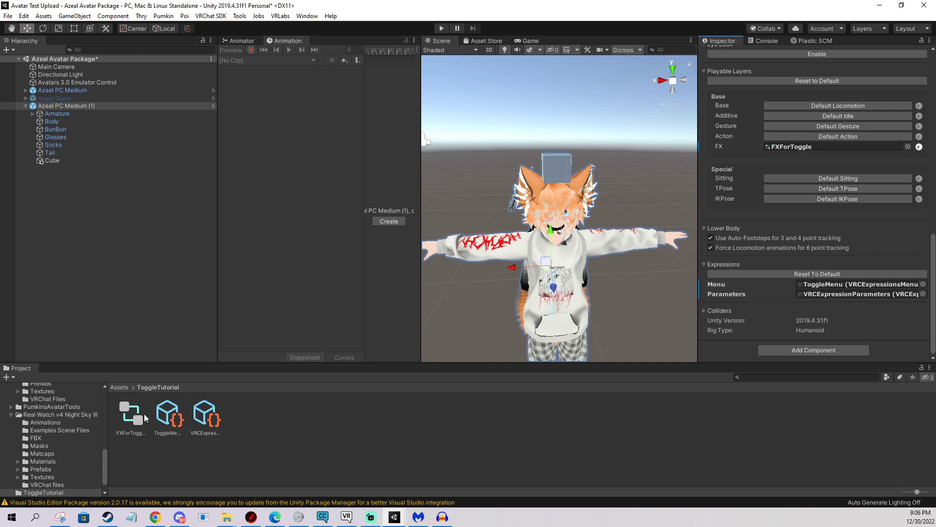
click(908, 146)
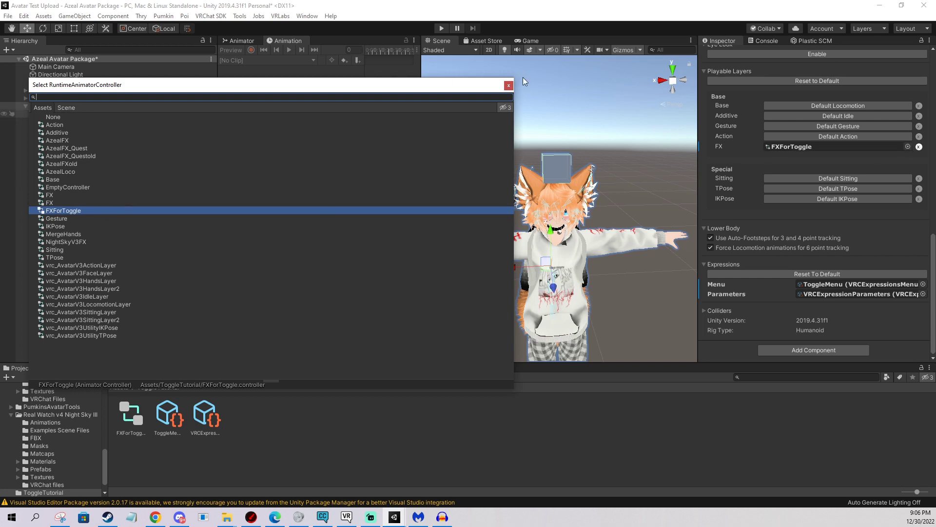
click(509, 86)
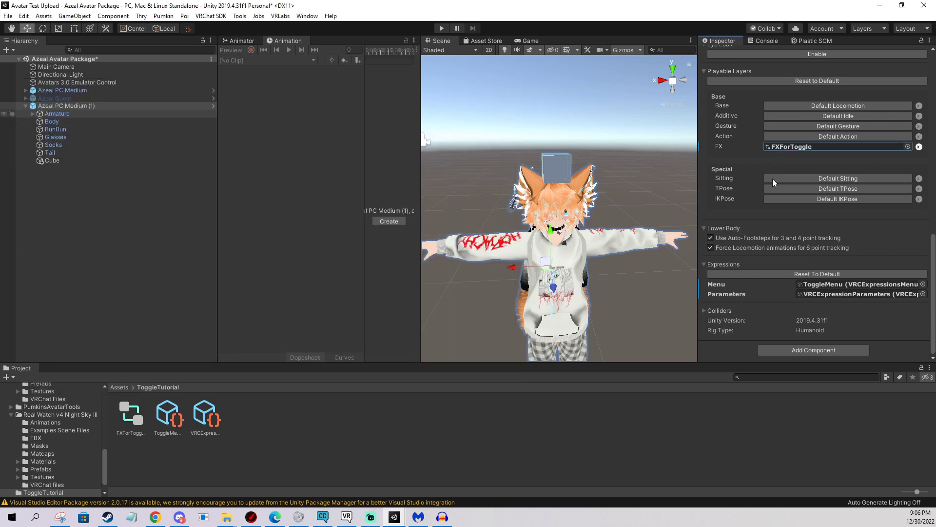
scroll(805, 156, up, 3)
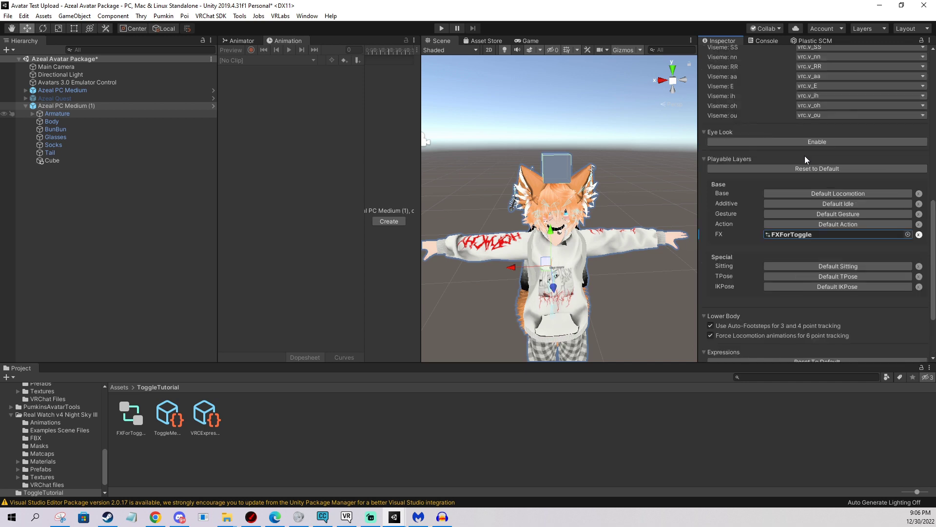
scroll(809, 164, down, 3)
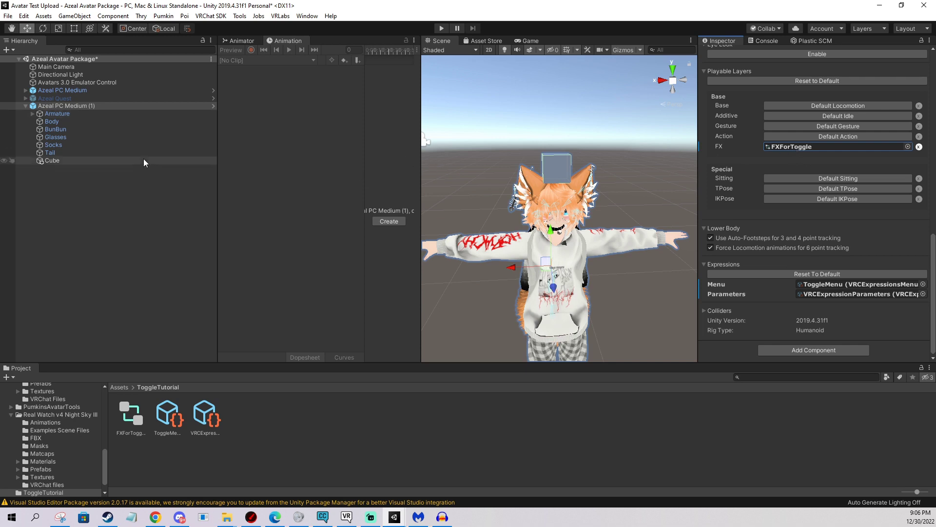
Duplicate Azeal PC Medium (1) with Ctrl+D and move the copy along the X axis.
click(74, 106)
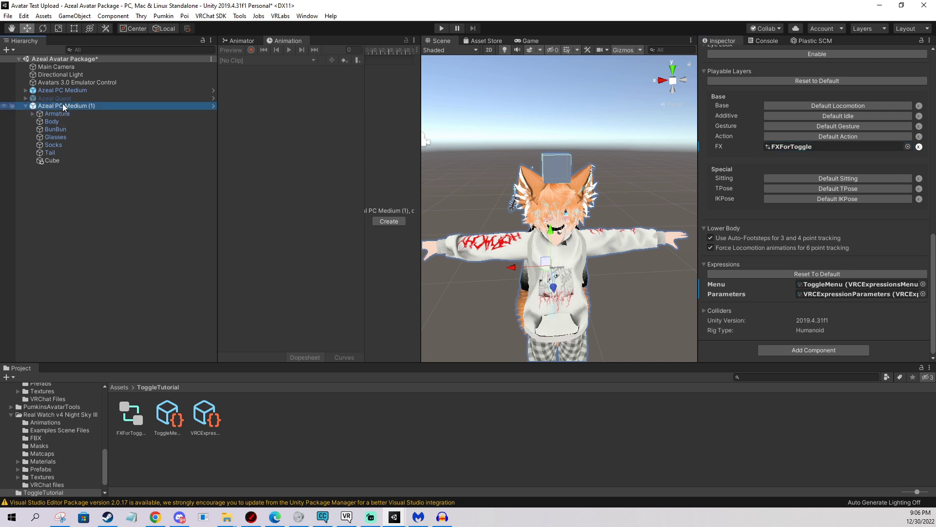
click(62, 105)
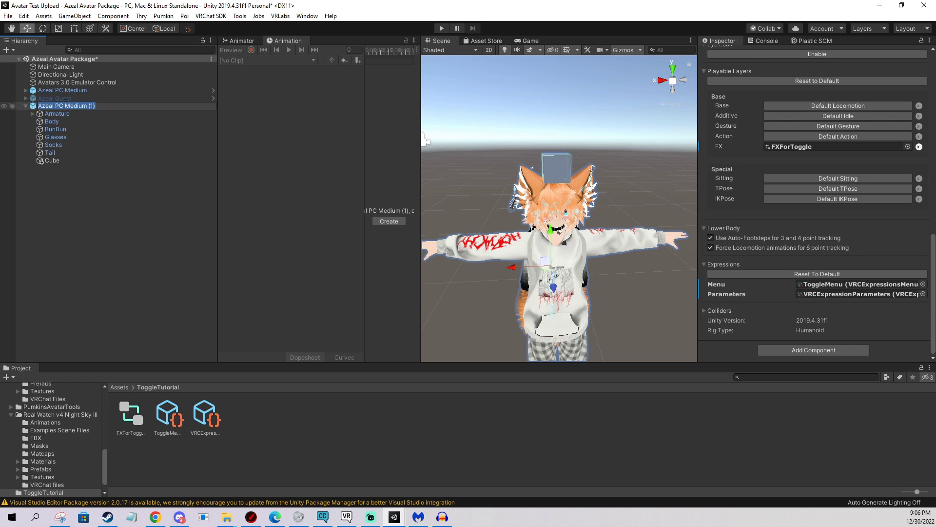
click(42, 104)
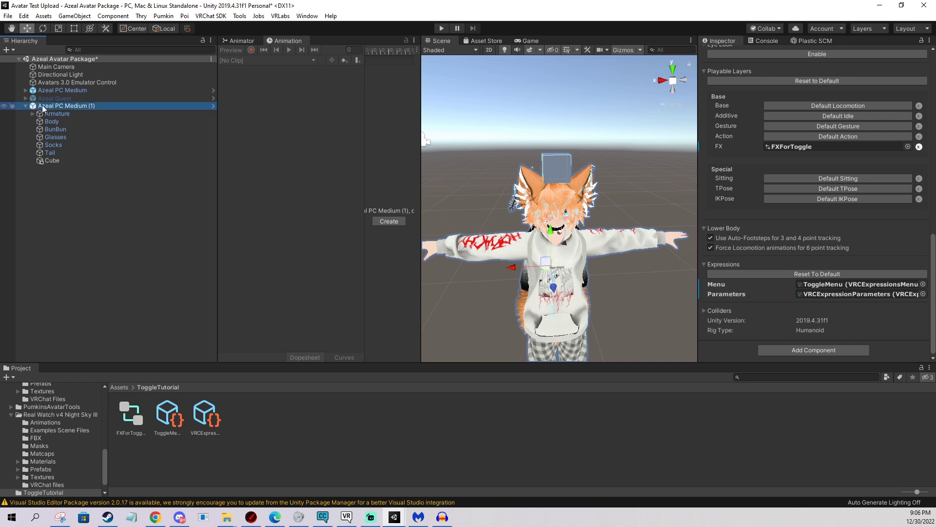
key(ctrl+d)
scroll(523, 261, down, 3)
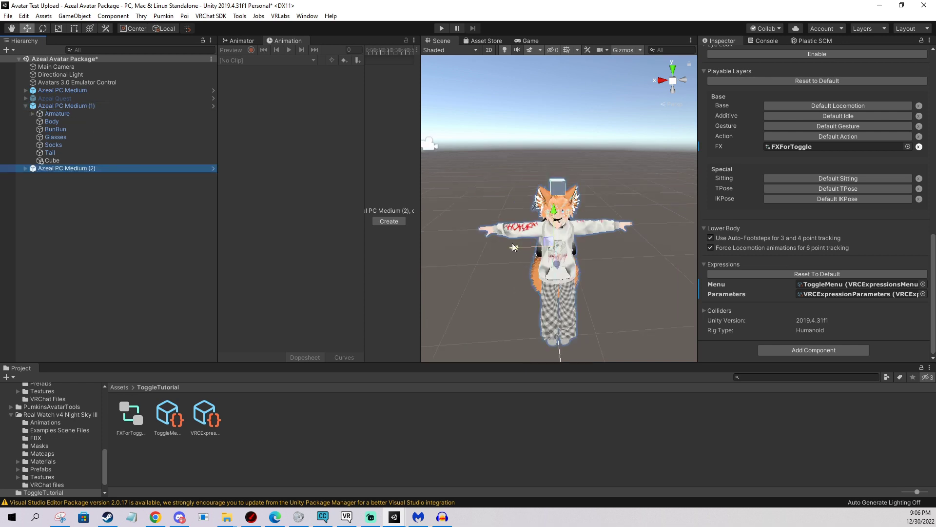
mouse_move(519, 252)
mouse_down()
mouse_move(624, 251)
mouse_move(494, 249)
mouse_move(532, 245)
mouse_up()
middle_drag(531, 245, 548, 201)
scroll(549, 201, up, 3)
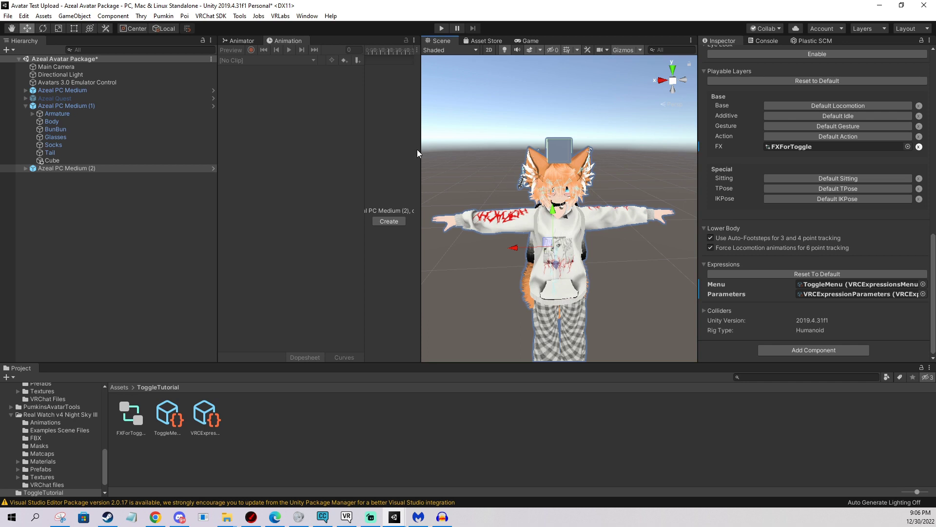
click(389, 221)
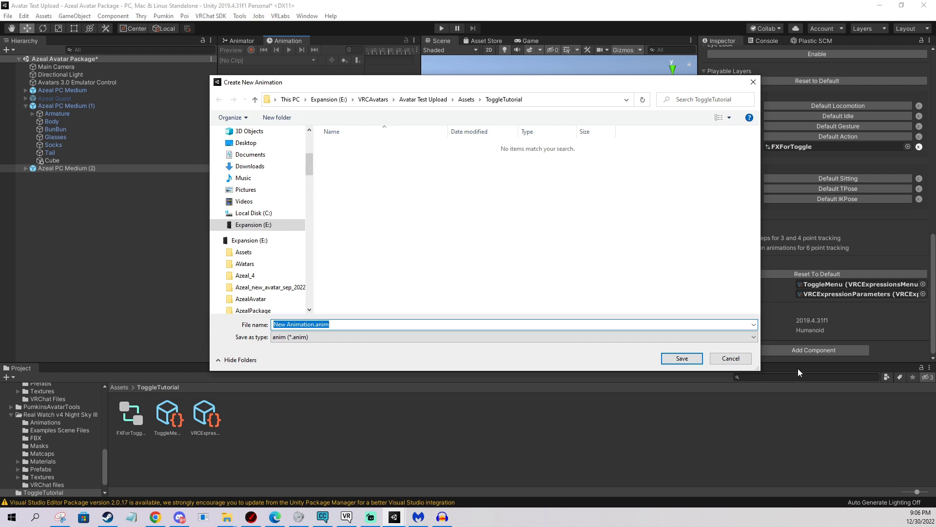
click(753, 82)
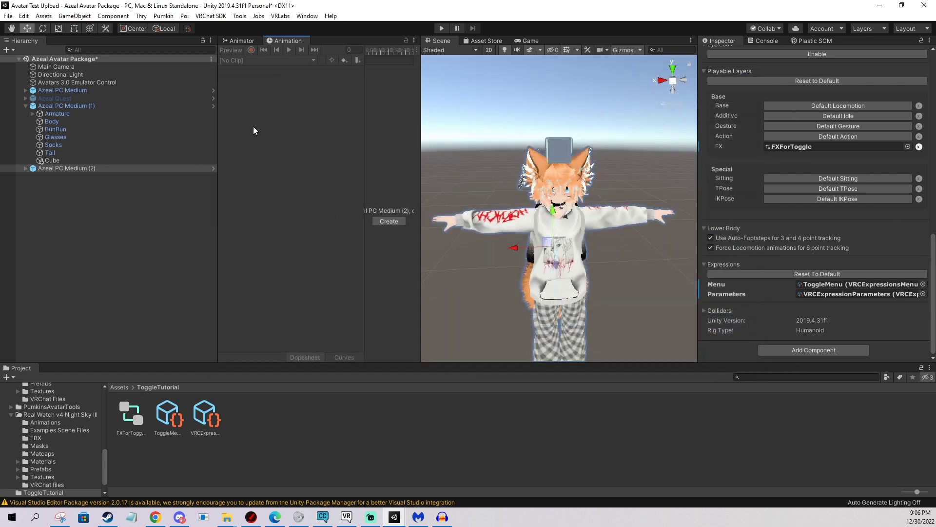
click(308, 16)
mouse_move(348, 172)
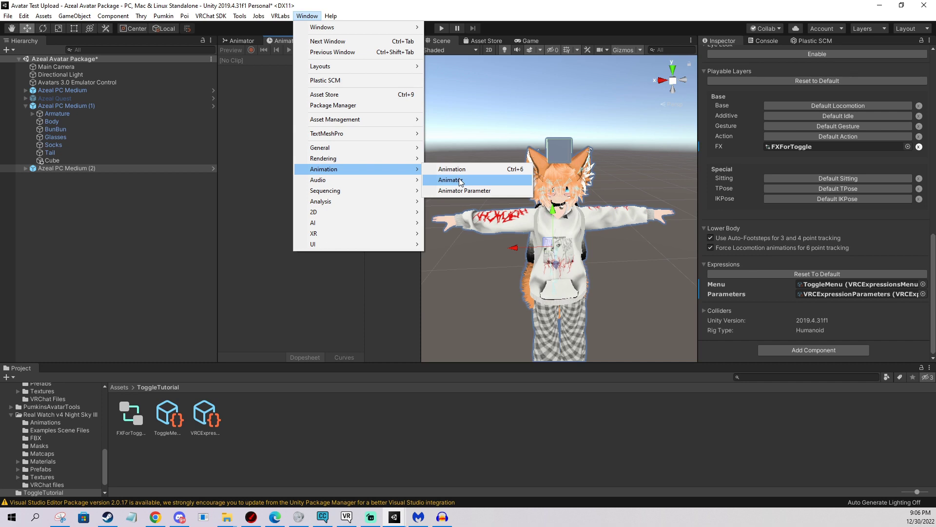
click(288, 45)
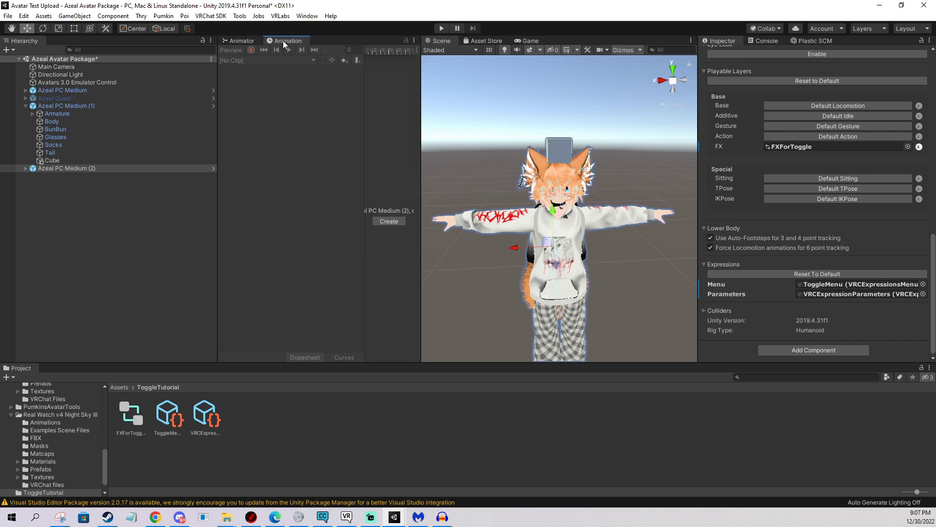
drag(282, 40, 382, 192)
drag(374, 42, 270, 39)
Create a new ToggleCube_On animation clip and expand Azeal PC Medium (2)'s children.
click(393, 221)
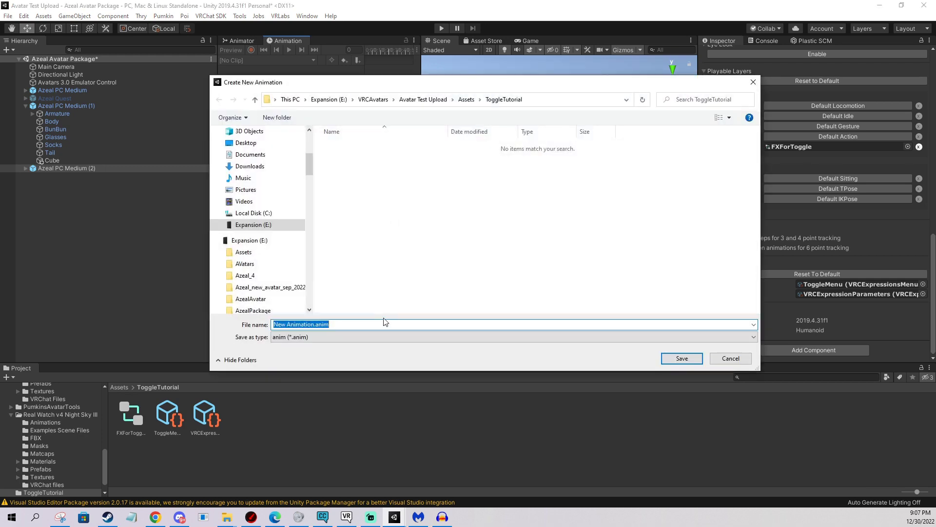
text(Toggle)
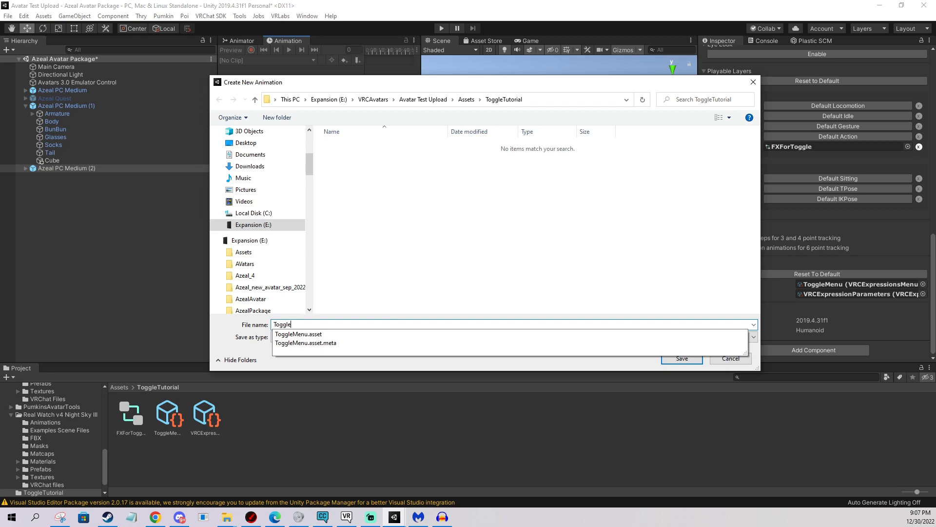
text(CubeOn)
key(Return)
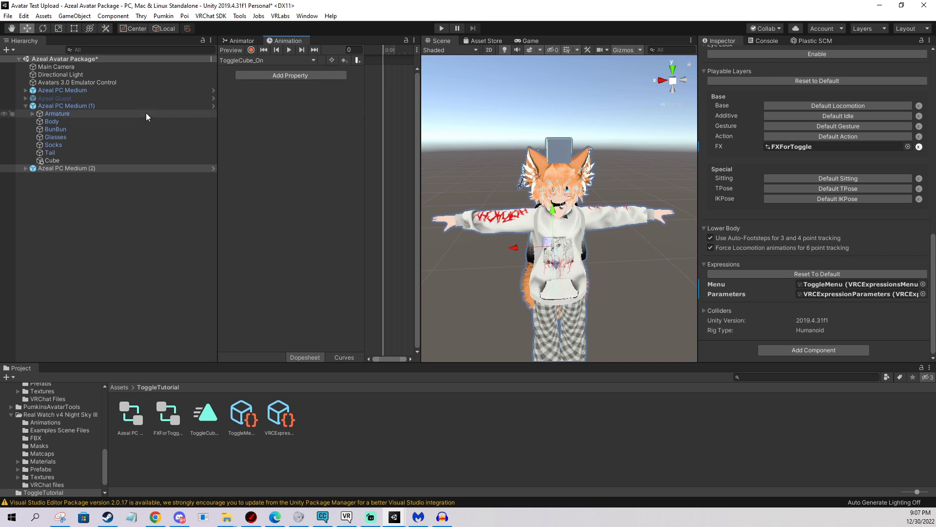
click(29, 169)
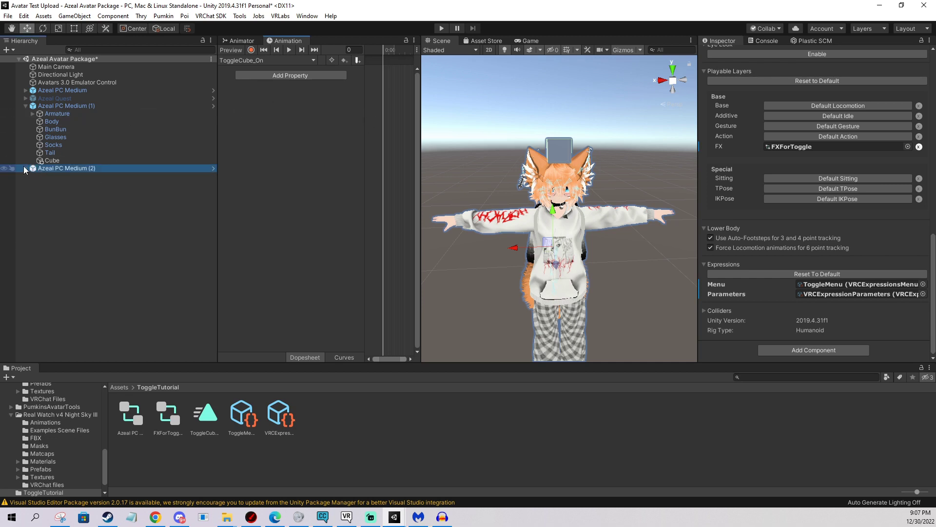
click(25, 167)
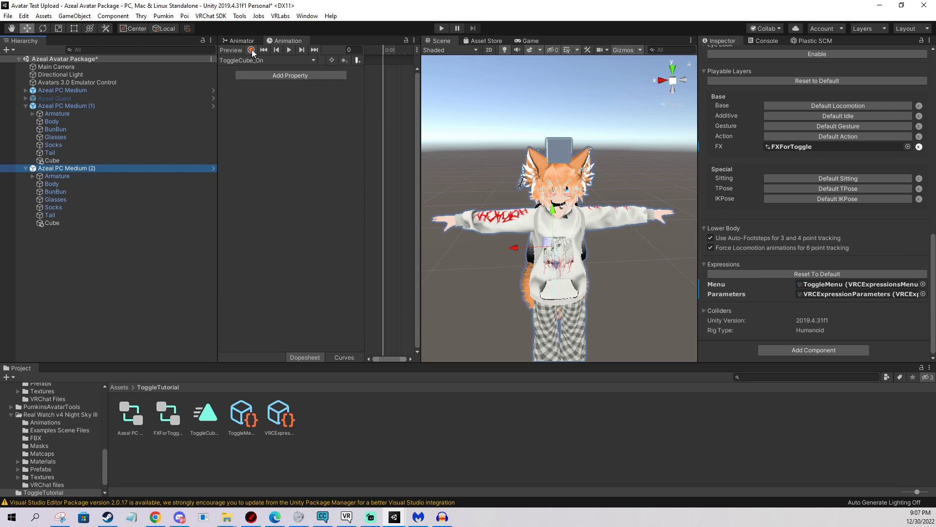
Record the duplicate avatar's Cube being switched off and back on, keying it active.
click(252, 50)
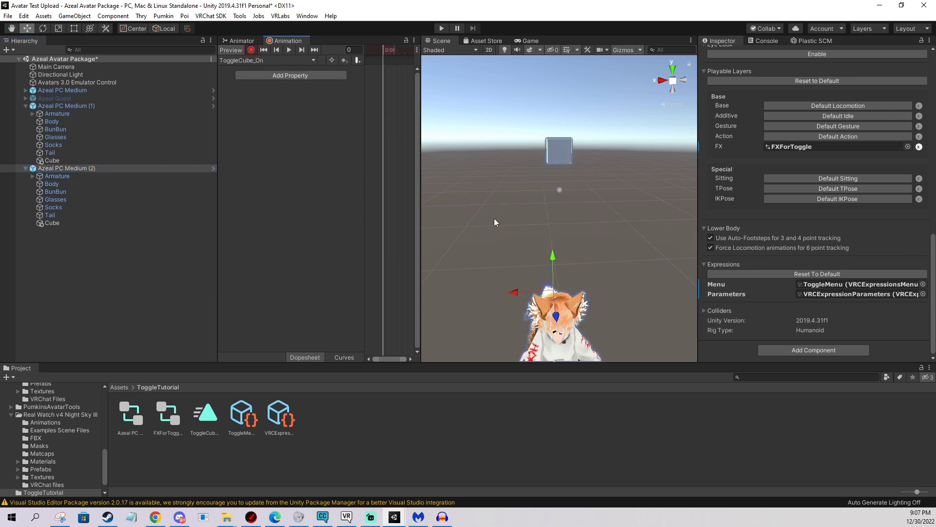
click(54, 224)
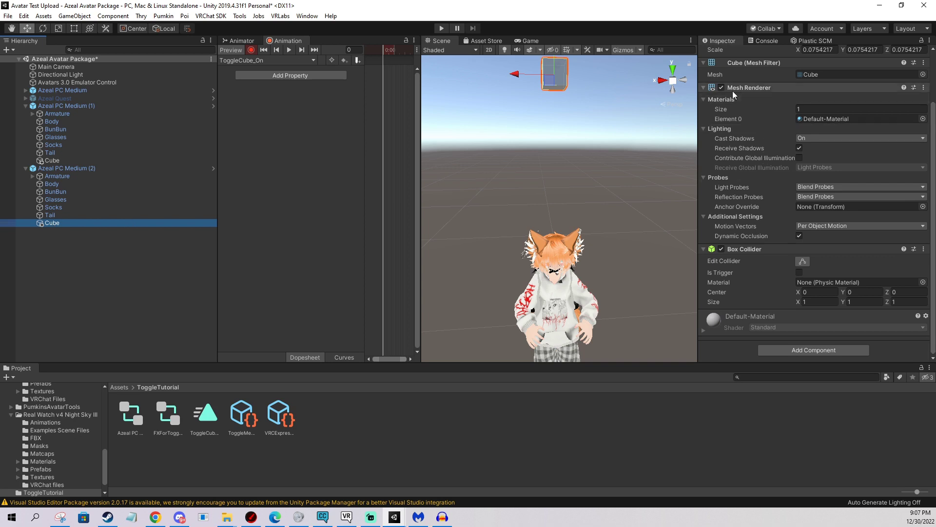
click(724, 54)
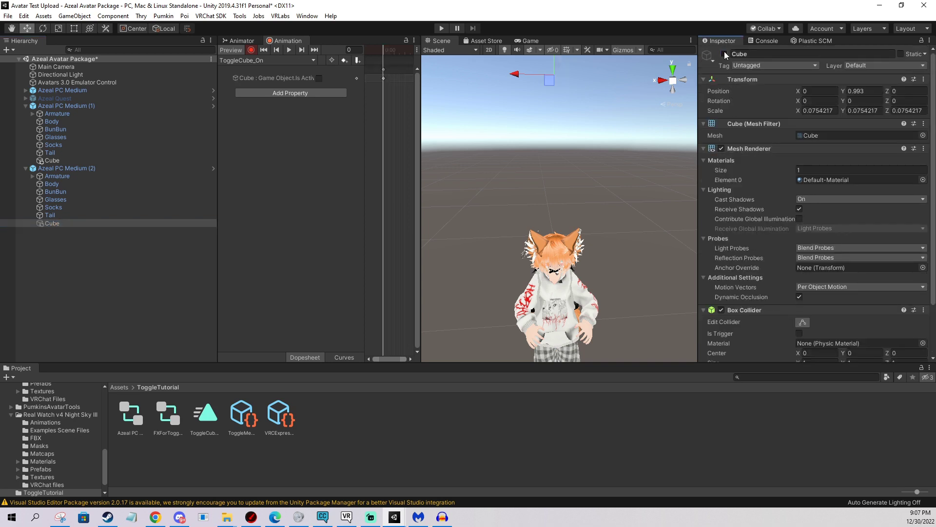
middle_click(612, 117)
middle_drag(613, 117, 616, 182)
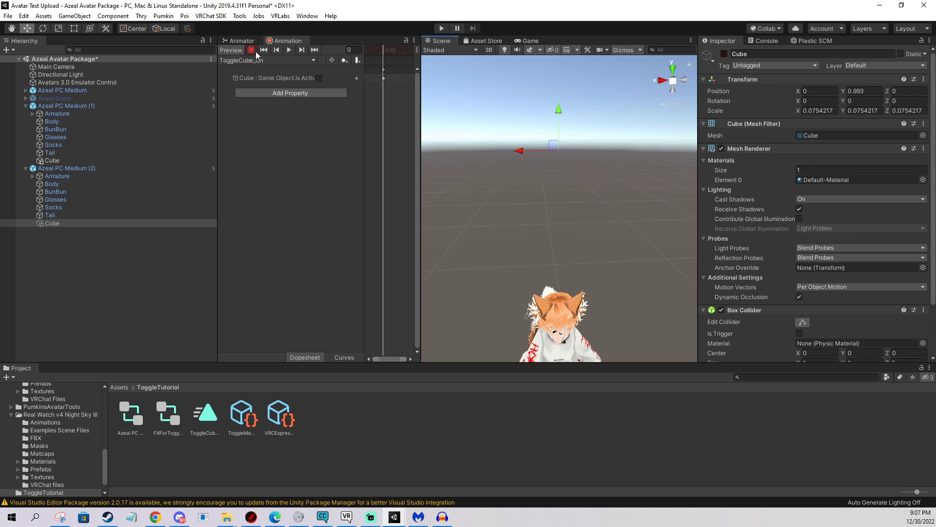
click(319, 79)
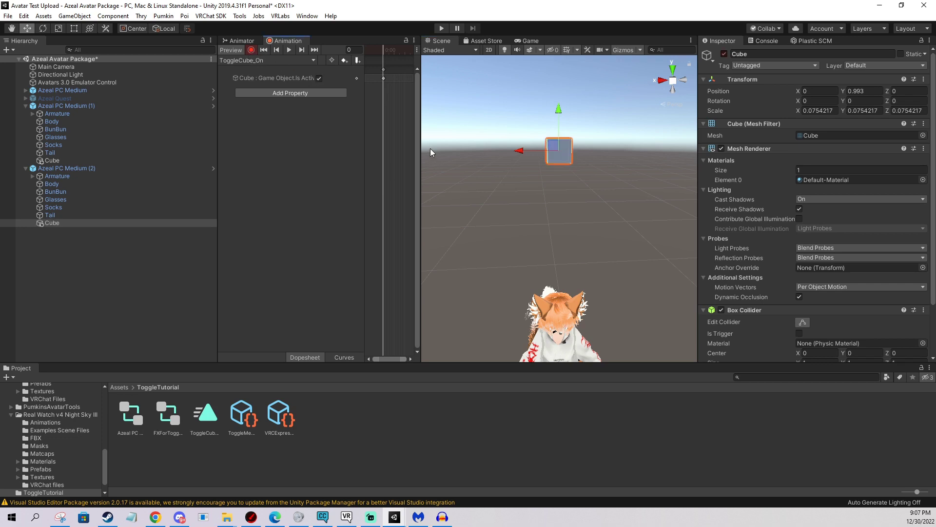
click(251, 50)
Review the path of the Cube's Is Active property in the clip.
click(293, 79)
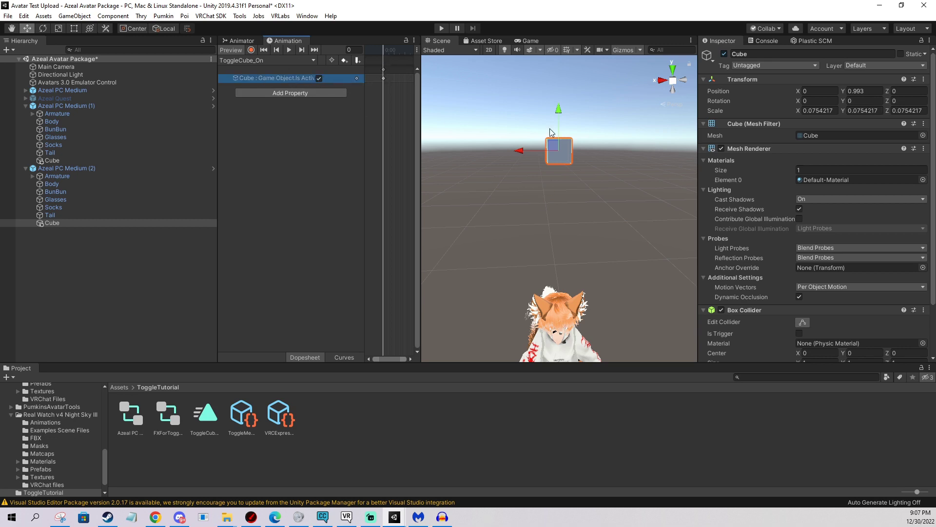
click(276, 78)
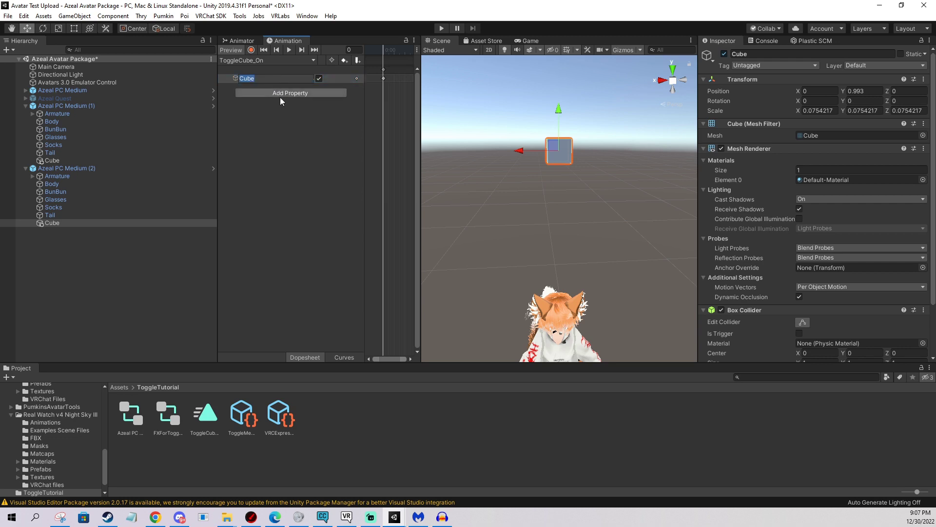
click(280, 98)
click(264, 76)
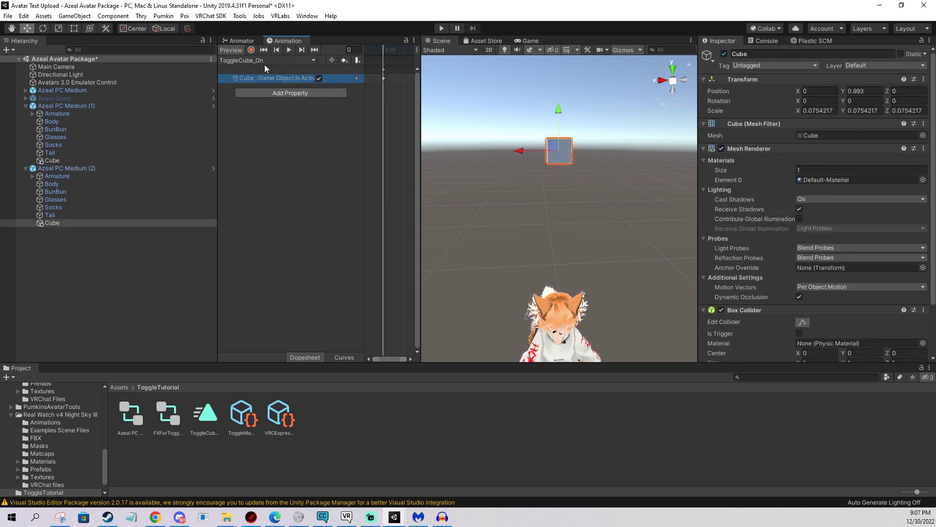
Create a new animation clip named ToggleCube_Off and briefly preview it on the avatar.
click(251, 61)
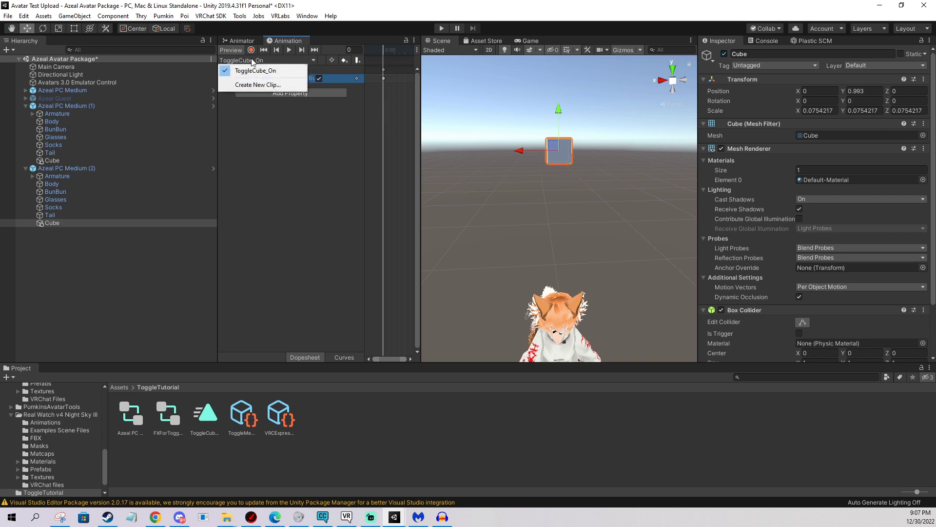
click(271, 85)
text(Toggle)
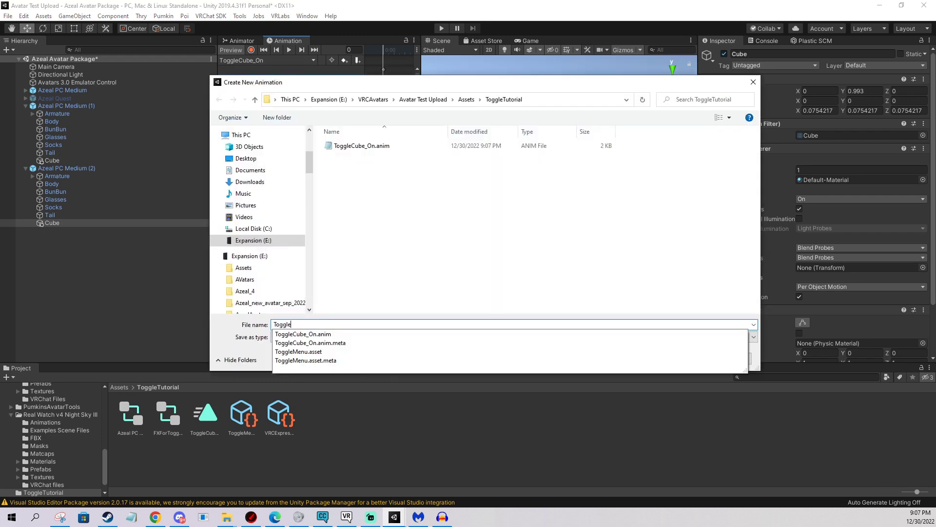
text(Cube_Off)
key(Return)
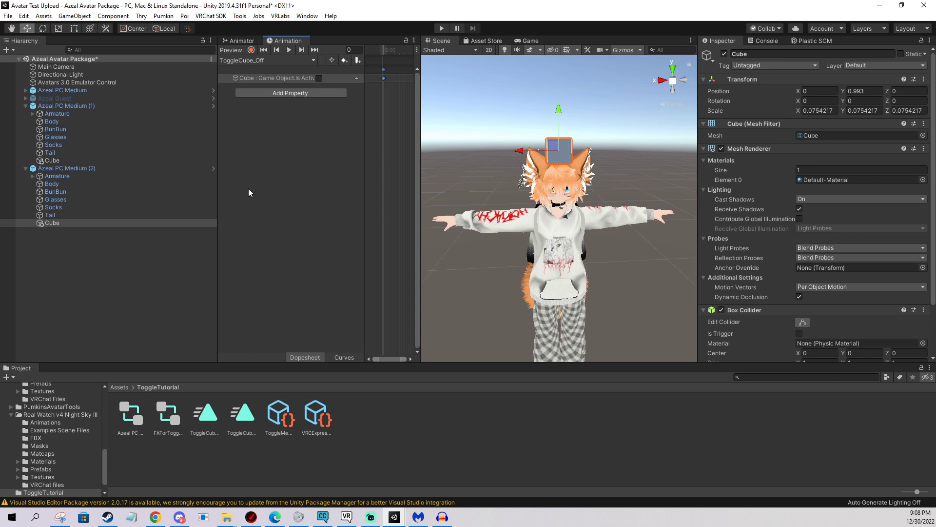
click(232, 51)
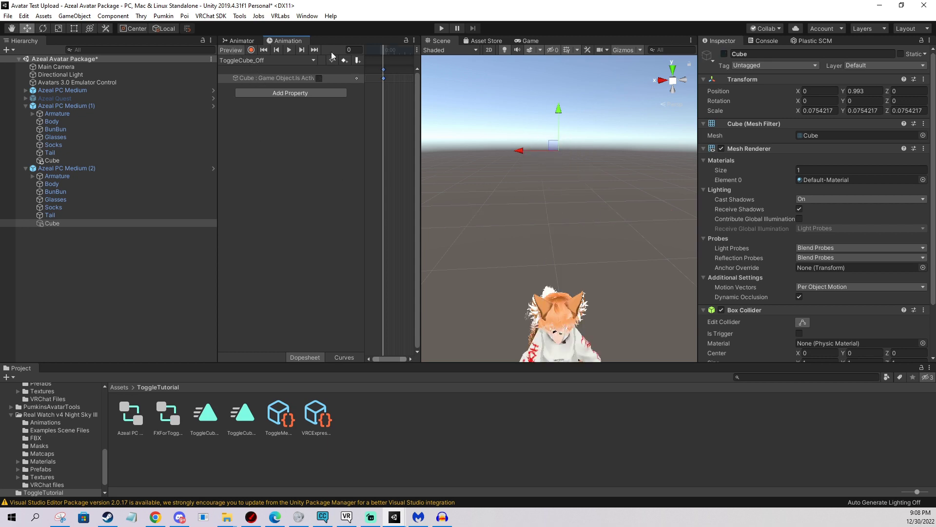
click(230, 51)
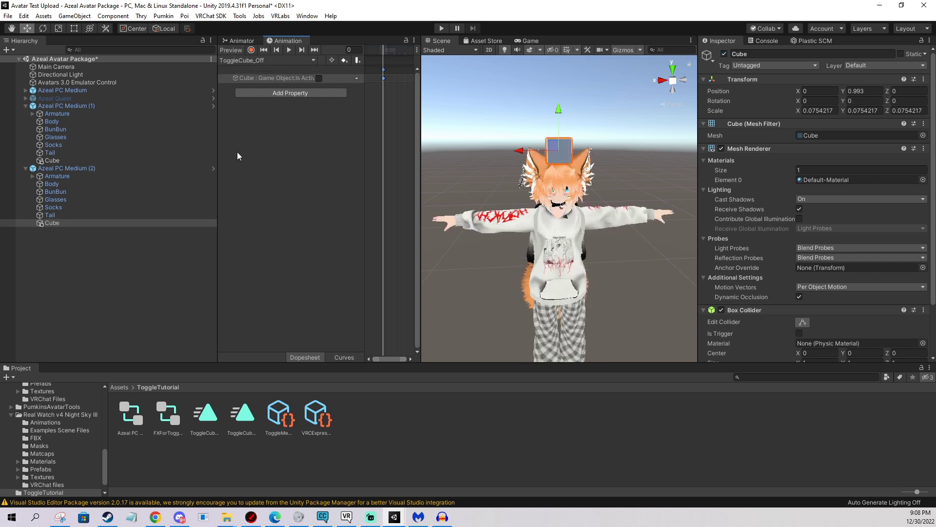
Open the FXForToggle FX controller from the Azeal PC Medium (2) avatar descriptor.
click(74, 167)
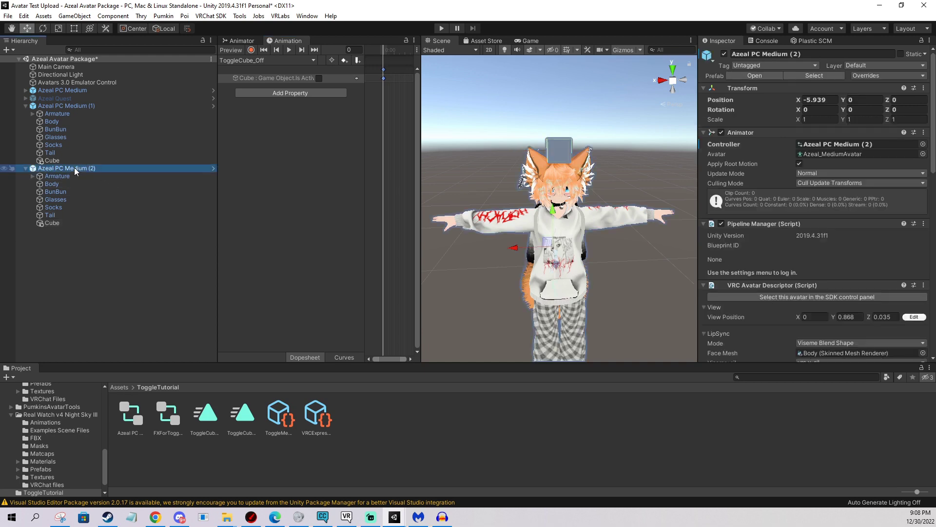
scroll(824, 225, down, 10)
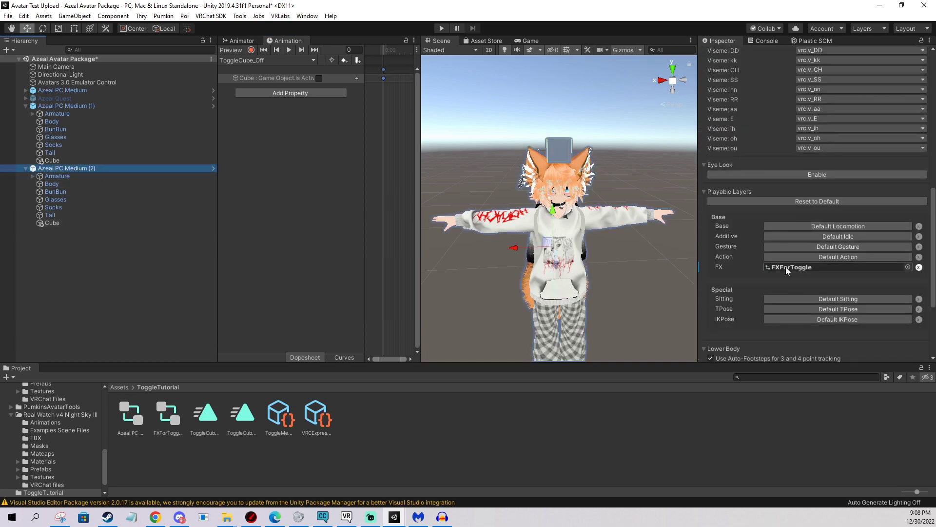
double_click(786, 267)
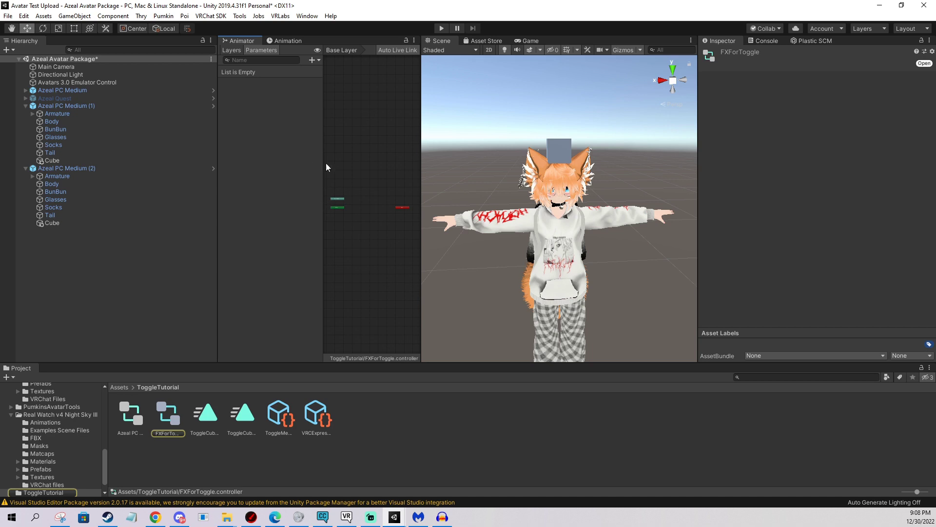
drag(420, 143, 465, 144)
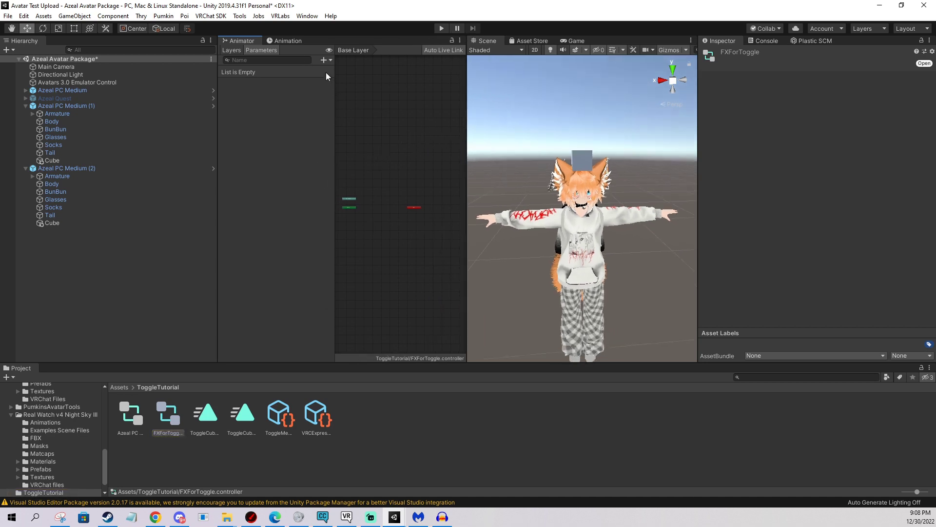
Add a Bool parameter named CubeToggle to the controller.
click(323, 60)
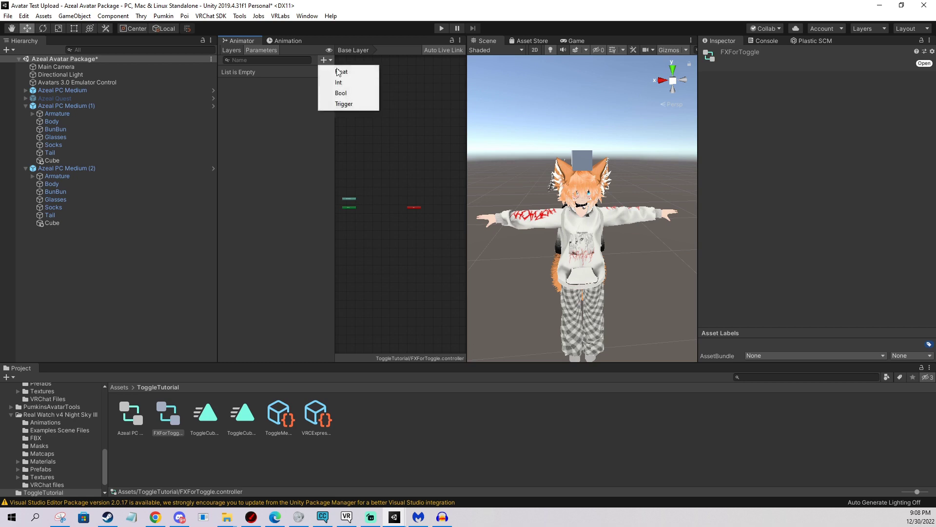
click(344, 95)
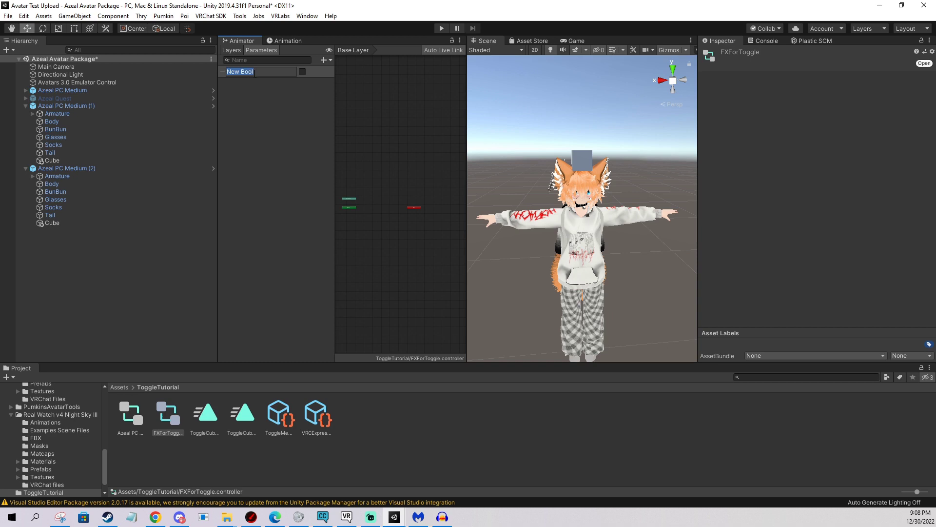
text(CubeToggle)
click(274, 129)
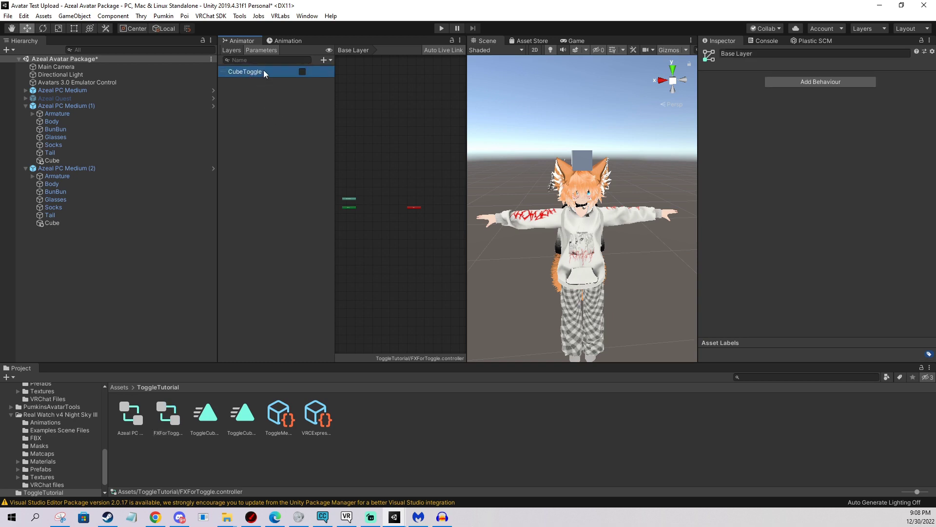
Add a new animator layer named CubeToggle.
click(230, 52)
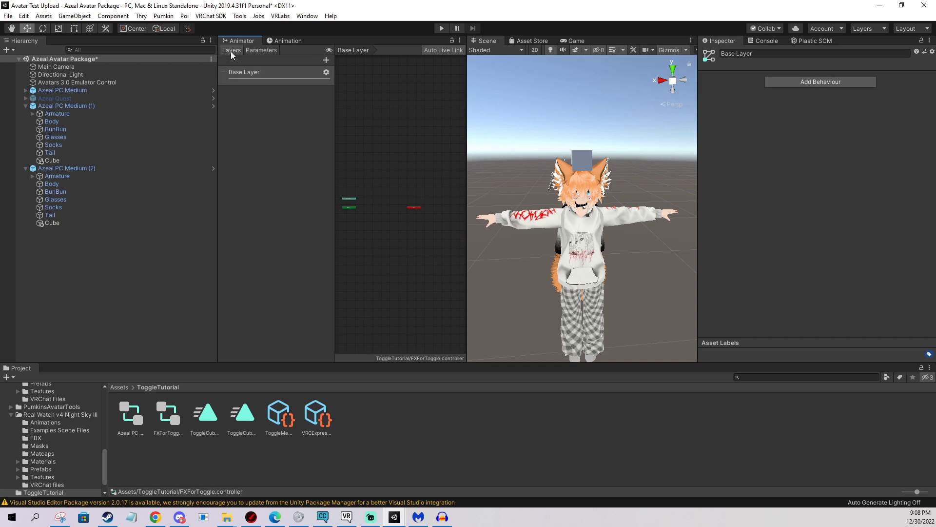
click(326, 61)
text(CubeToggle)
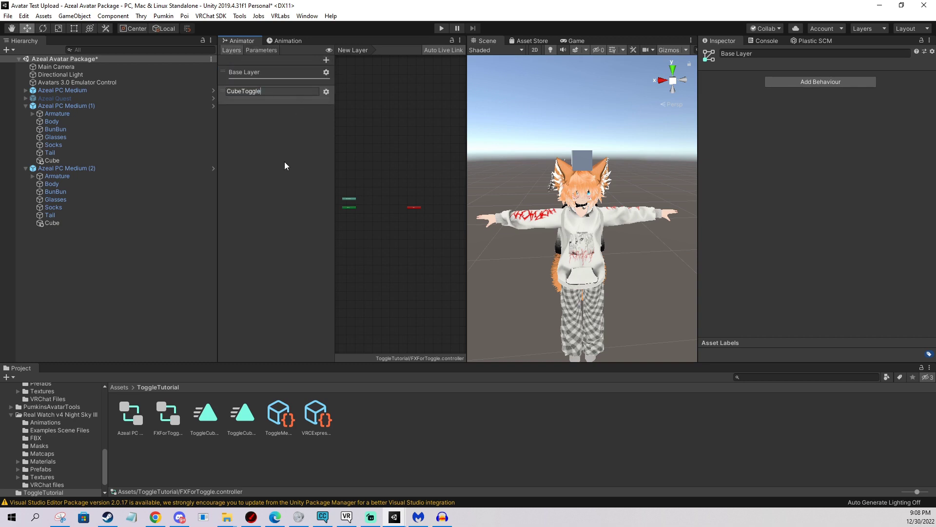
key(Return)
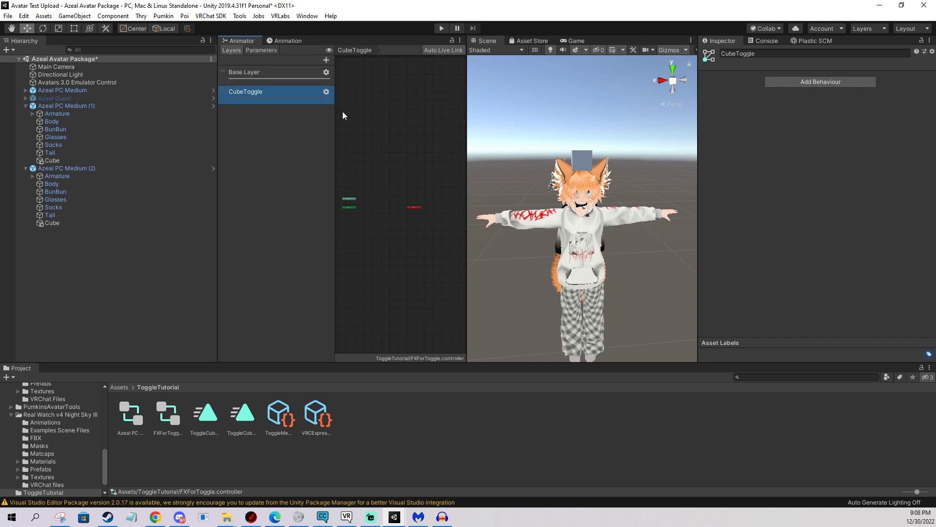
Set the CubeToggle layer's weight to 1 in its settings.
click(326, 93)
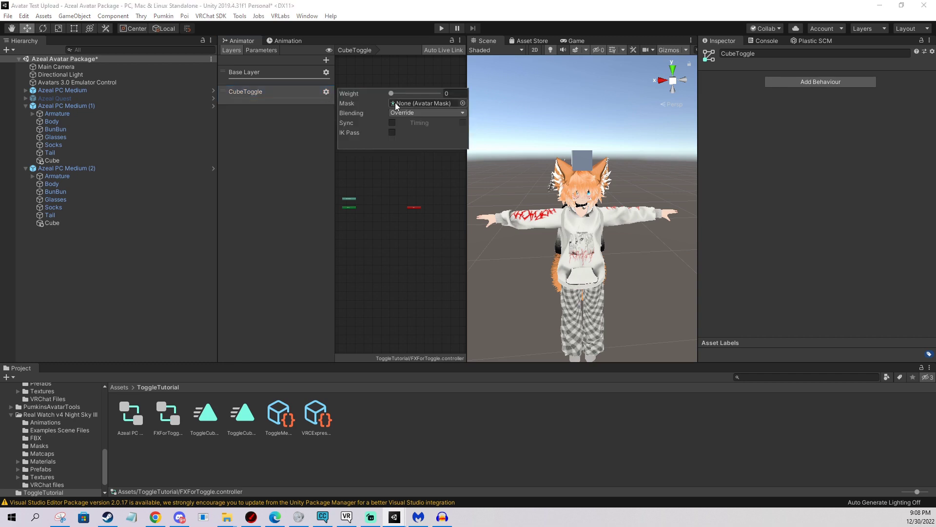
click(313, 170)
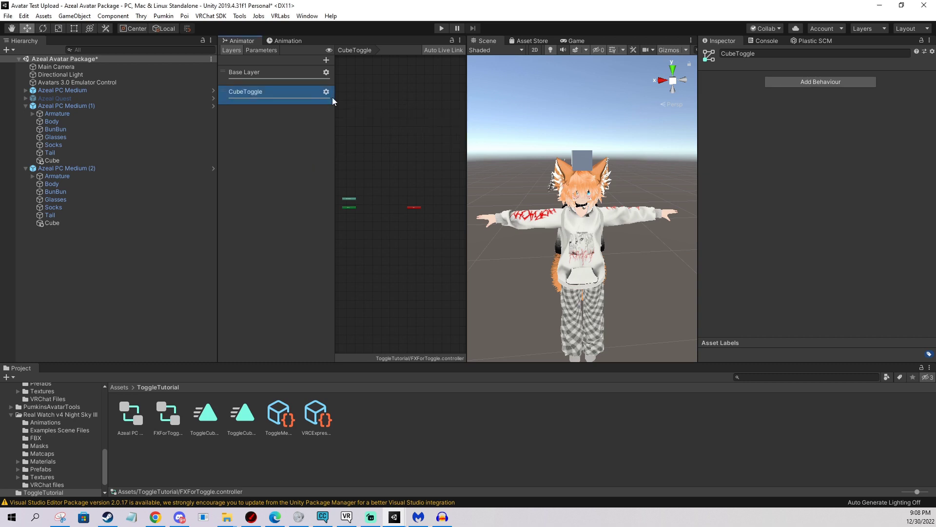
click(327, 92)
mouse_move(436, 93)
mouse_down()
mouse_move(389, 93)
mouse_move(439, 93)
mouse_up()
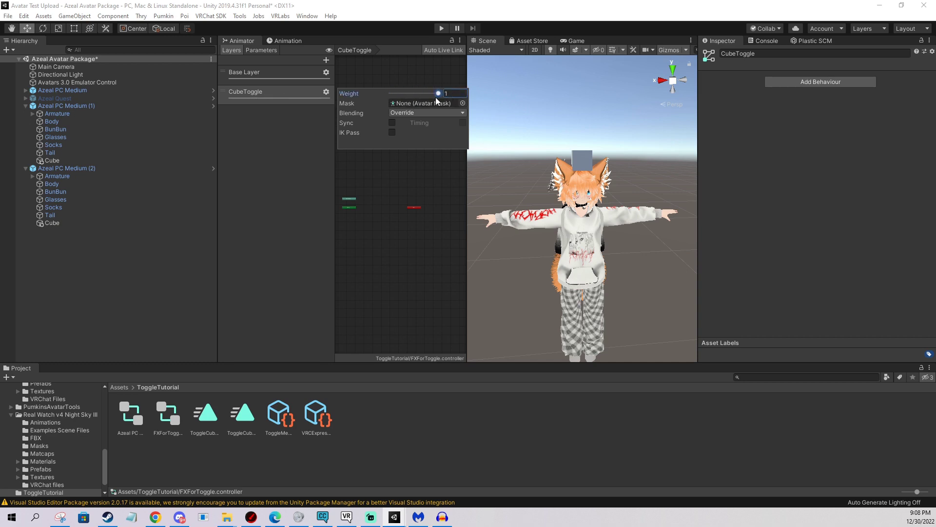
Drag the ToggleCube_Off and ToggleCube_On clips into the CubeToggle layer as states.
click(311, 172)
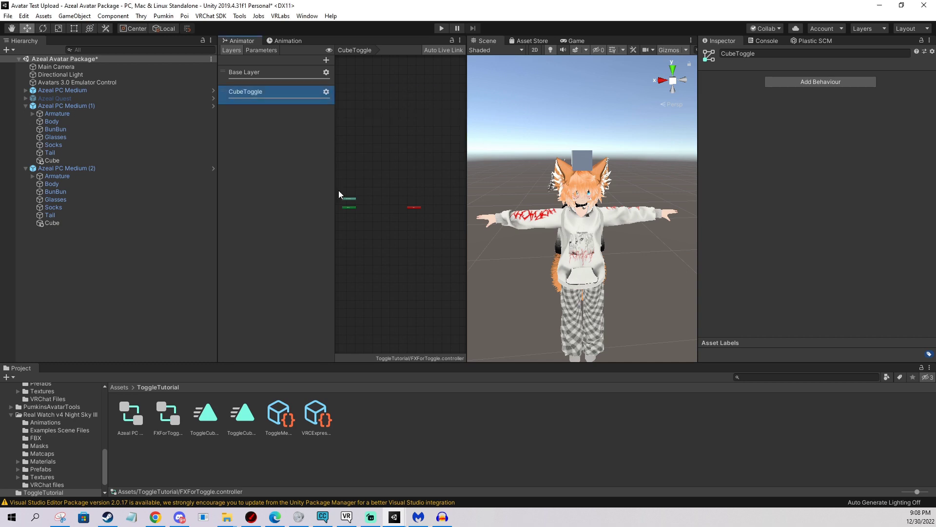
click(210, 417)
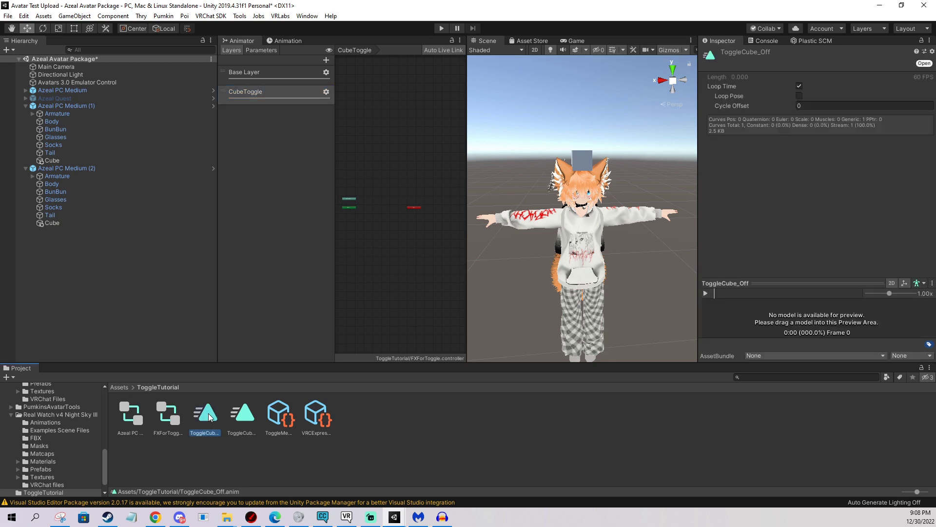
ctrl+click(246, 418)
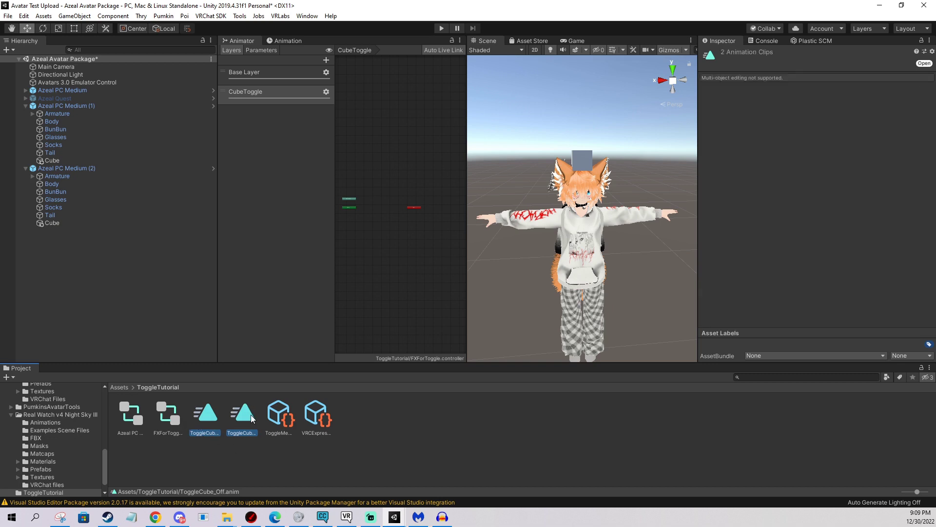
drag(209, 416, 377, 192)
Arrange the ToggleCube_Off and ToggleCube_On states one above the other in the graph.
scroll(391, 218, up, 3)
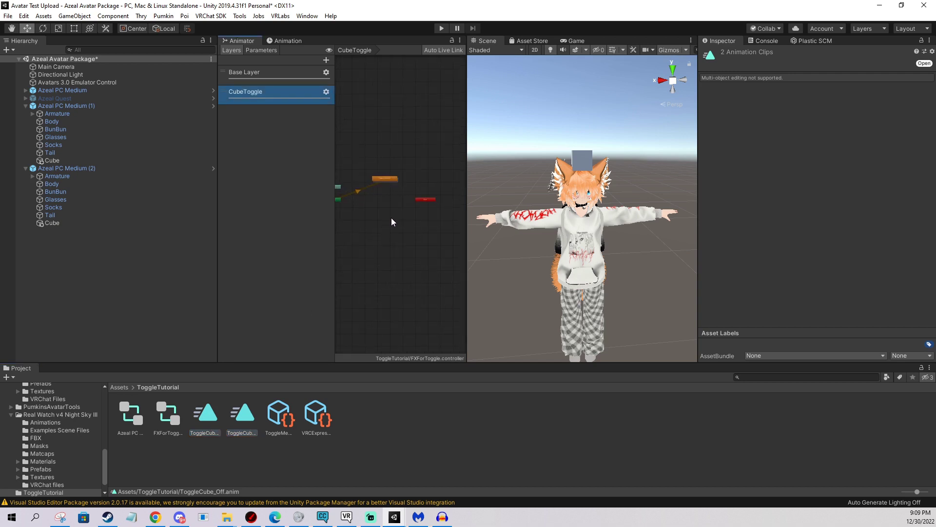
scroll(403, 210, up, 3)
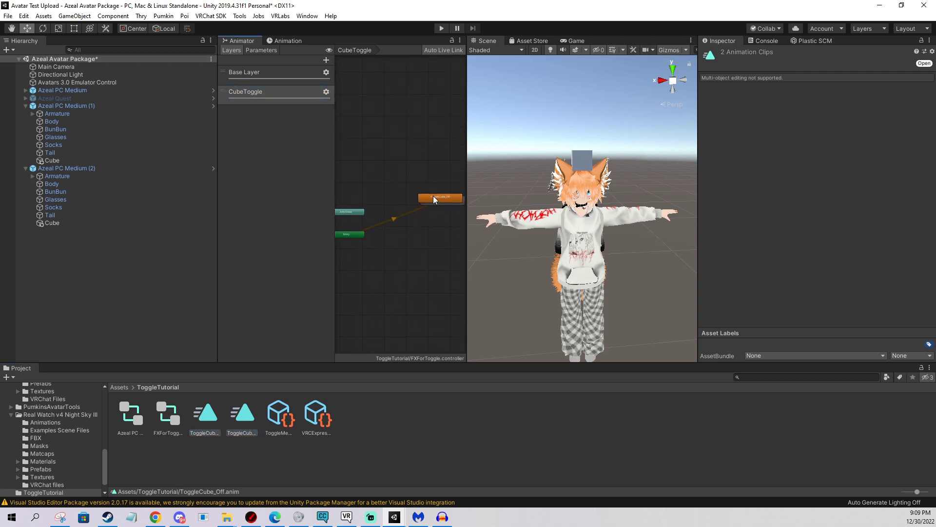
drag(433, 196, 423, 233)
drag(442, 200, 440, 203)
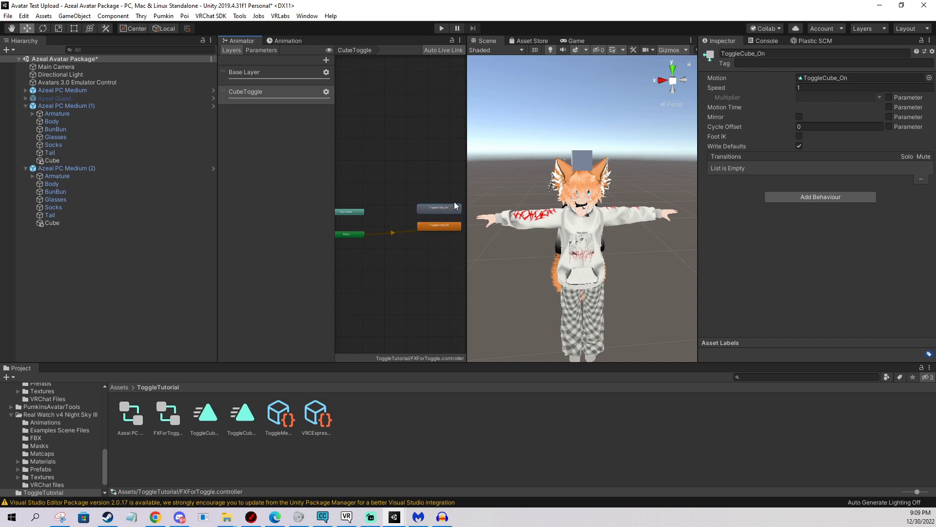
drag(467, 200, 544, 197)
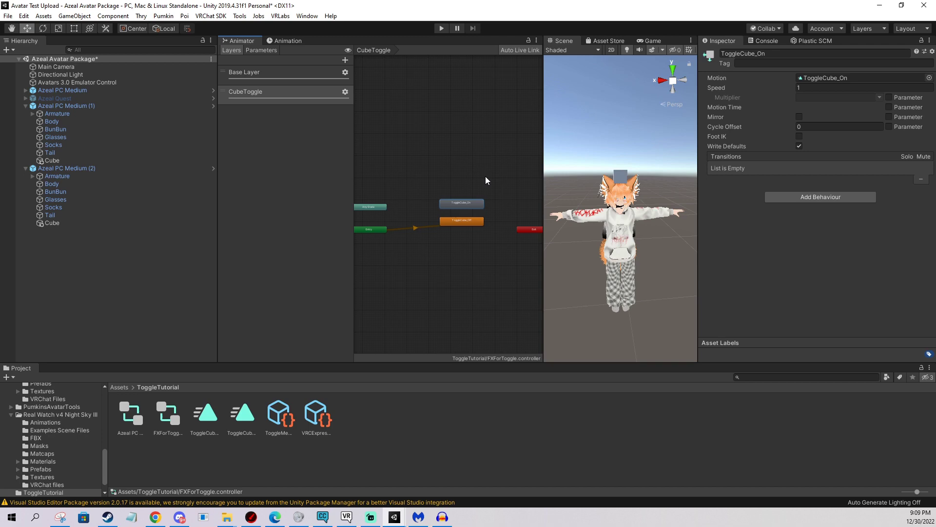
mouse_move(428, 253)
middle_down()
mouse_move(416, 231)
mouse_move(418, 240)
middle_up()
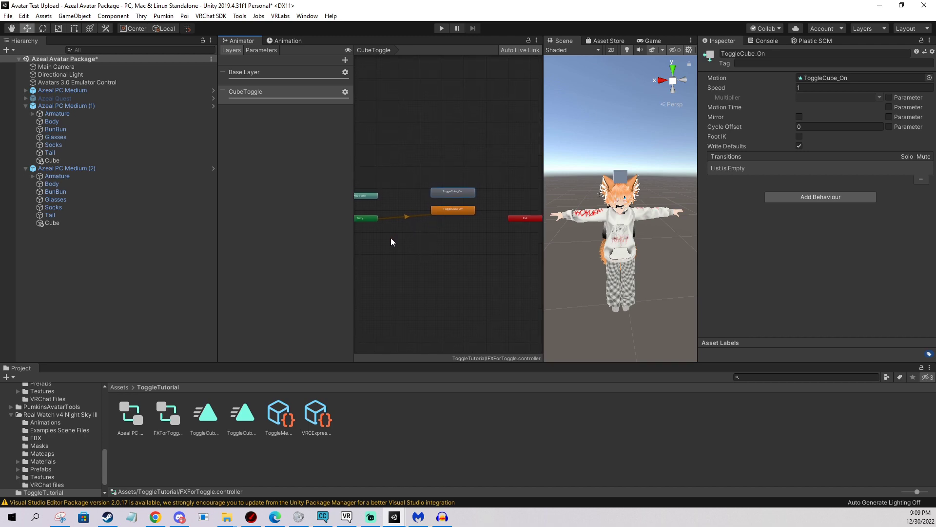
scroll(391, 238, up, 3)
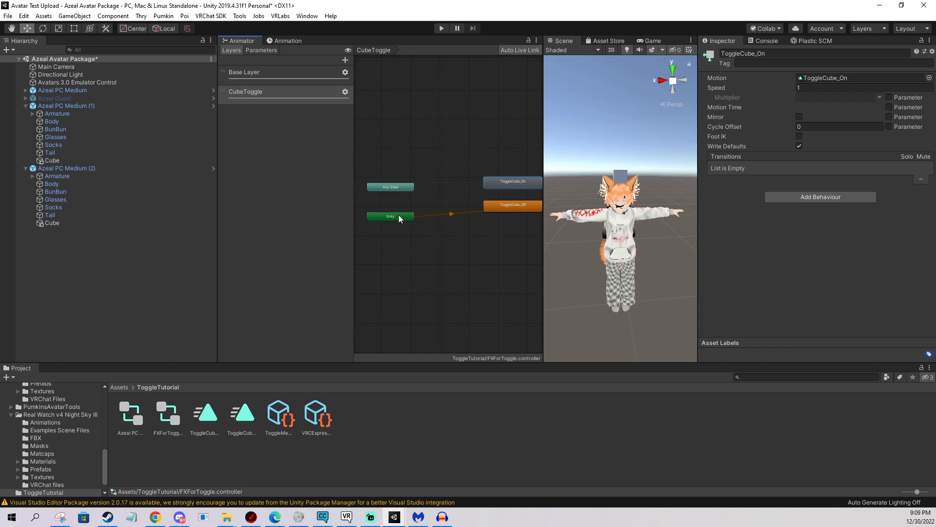
middle_drag(458, 207, 421, 209)
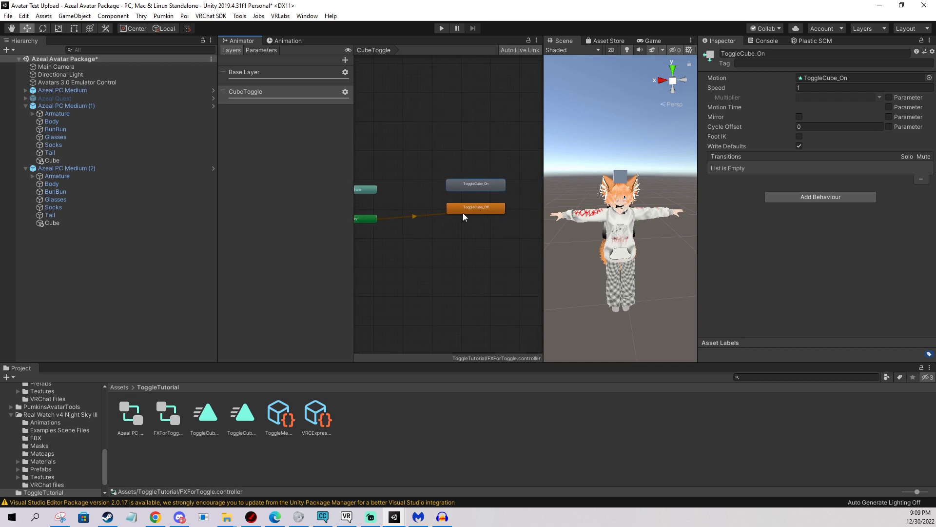
click(484, 151)
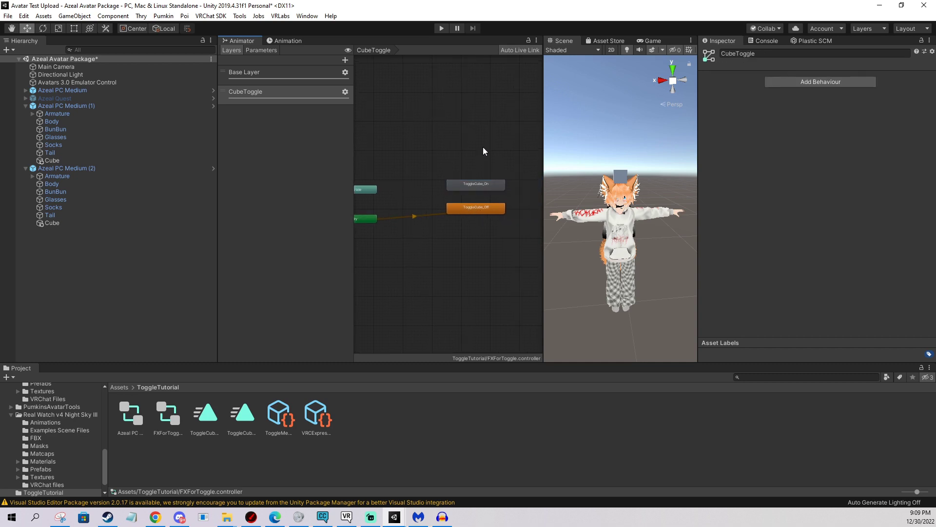
Make ToggleCube_On the layer's default state and inspect its properties.
right_click(478, 186)
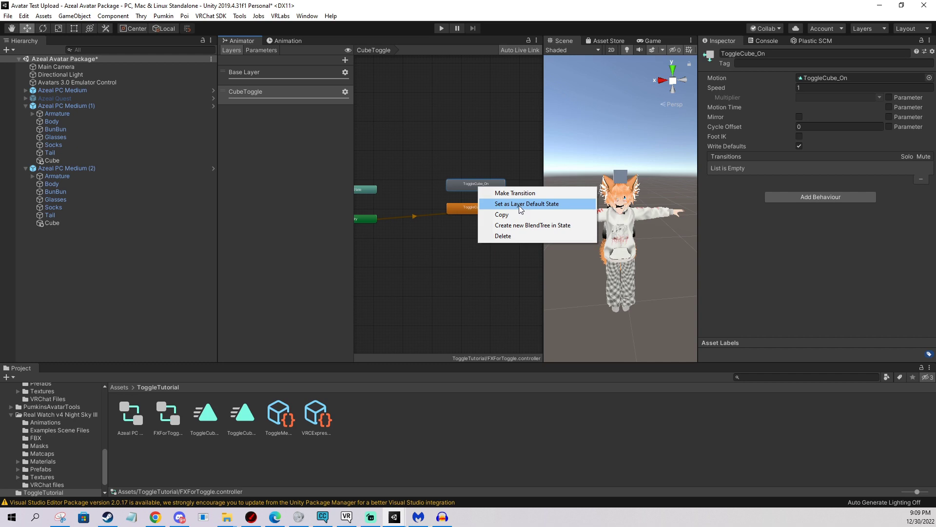
click(519, 206)
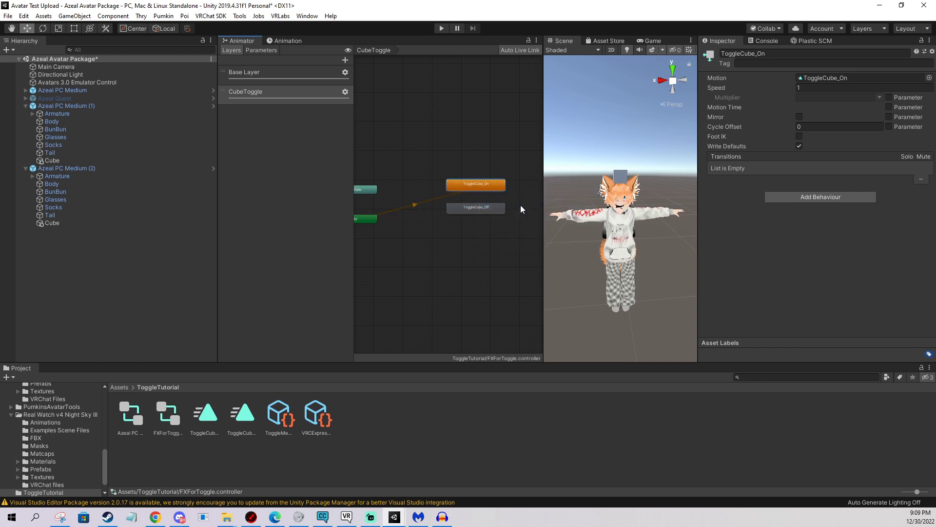
click(478, 164)
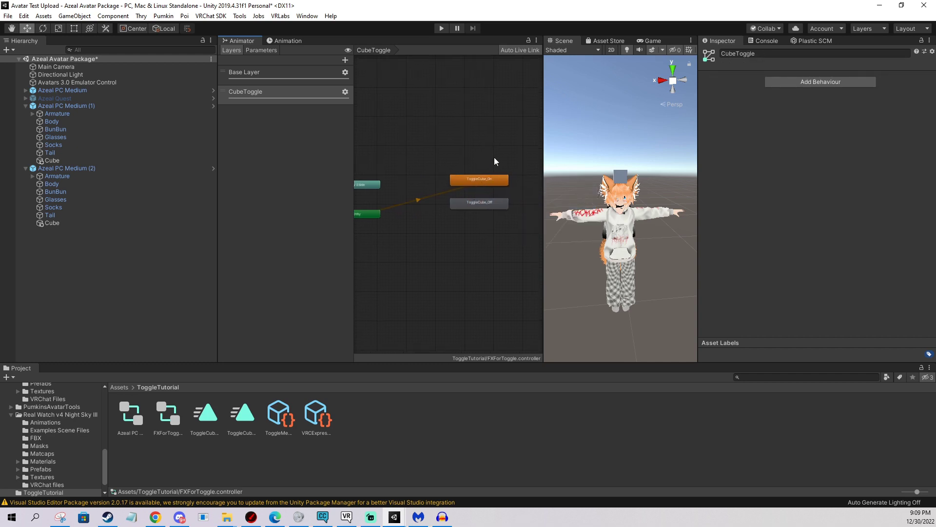
click(461, 181)
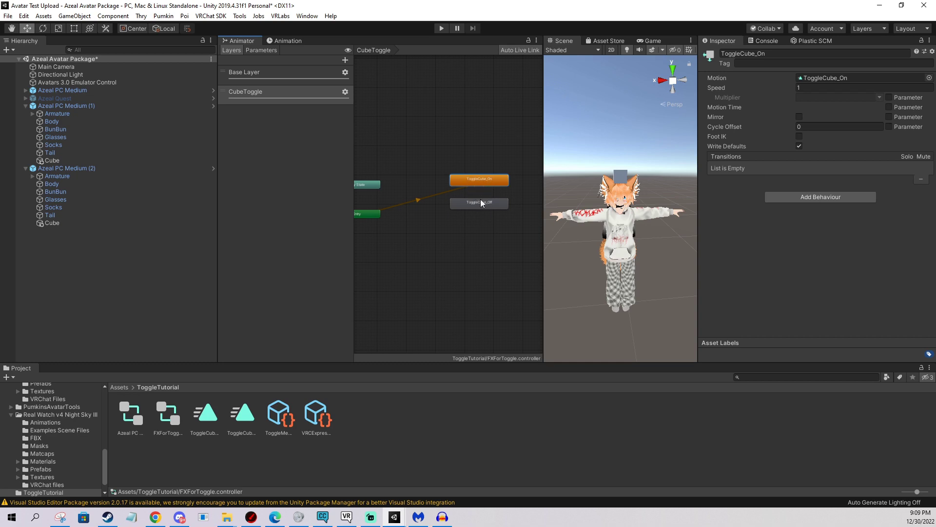
Create transitions from ToggleCube_On to ToggleCube_Off and back.
right_click(469, 180)
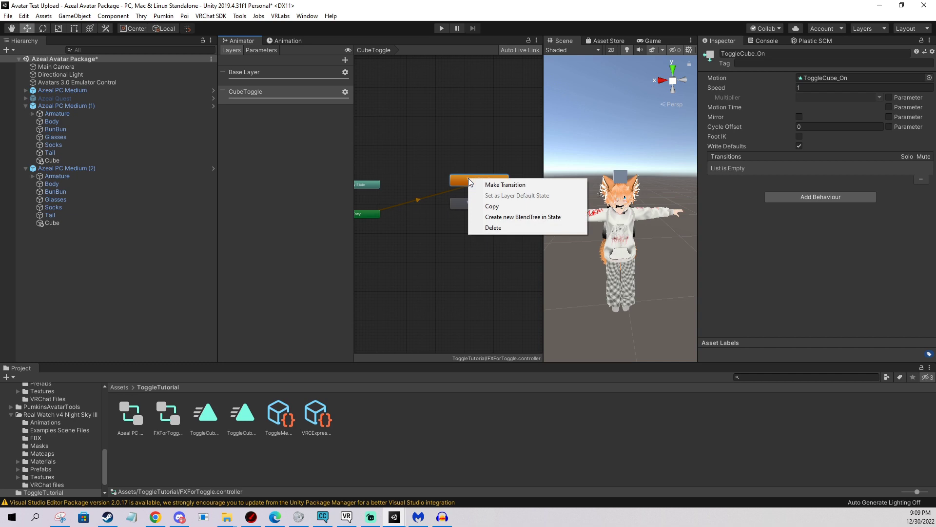
click(493, 185)
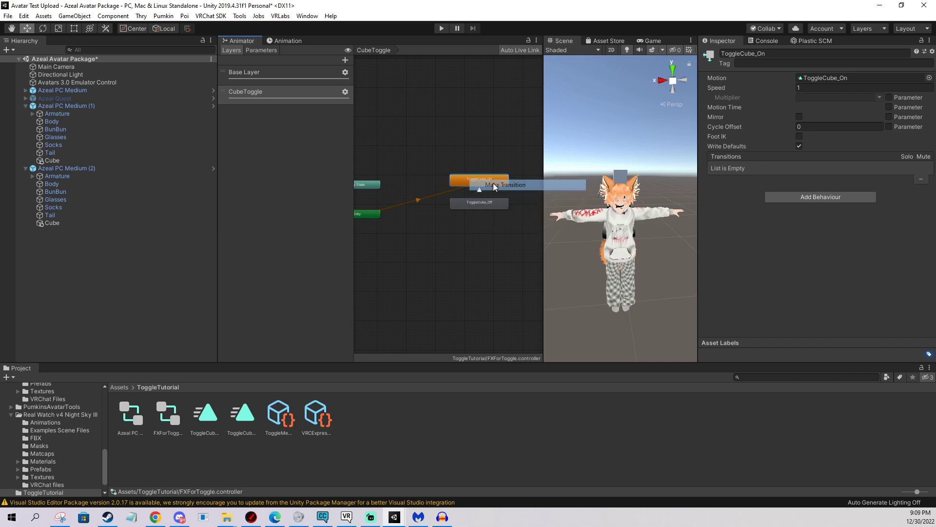
click(478, 203)
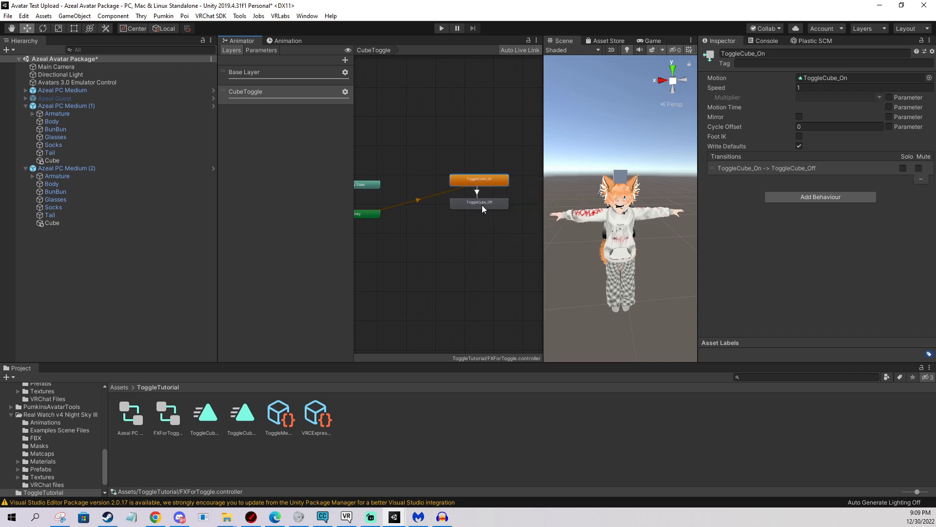
click(487, 202)
right_click(486, 202)
click(506, 208)
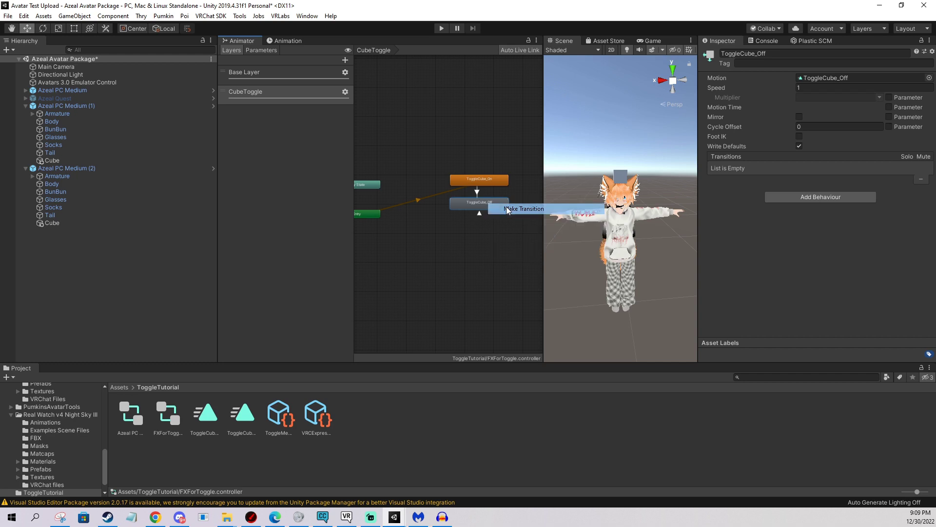
click(490, 179)
click(476, 143)
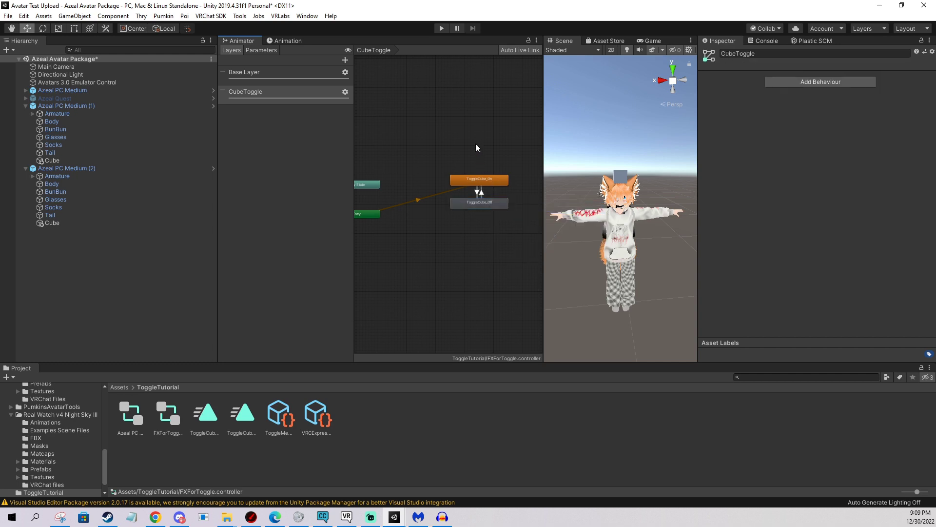
Give the On-to-Off transition a CubeToggle false condition and disable Has Exit Time.
click(478, 192)
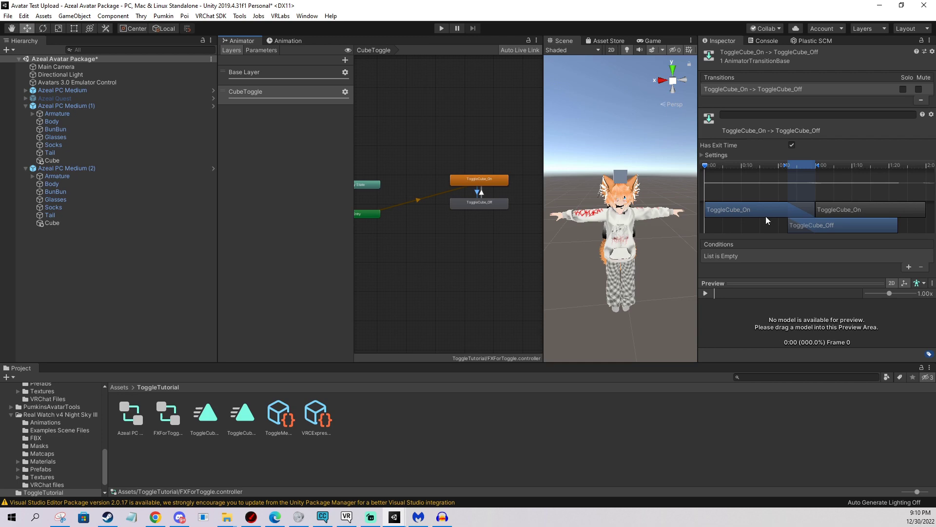
click(909, 267)
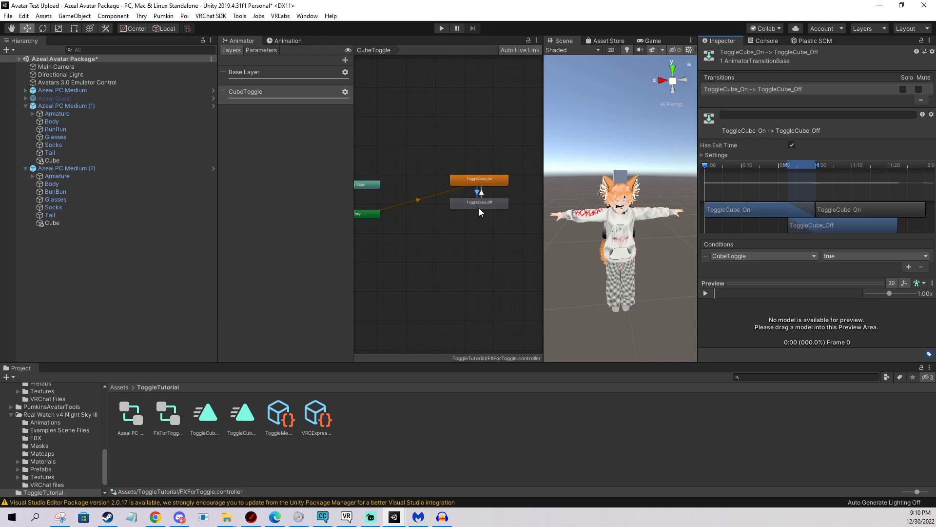
click(844, 256)
click(837, 275)
middle_drag(493, 229, 488, 232)
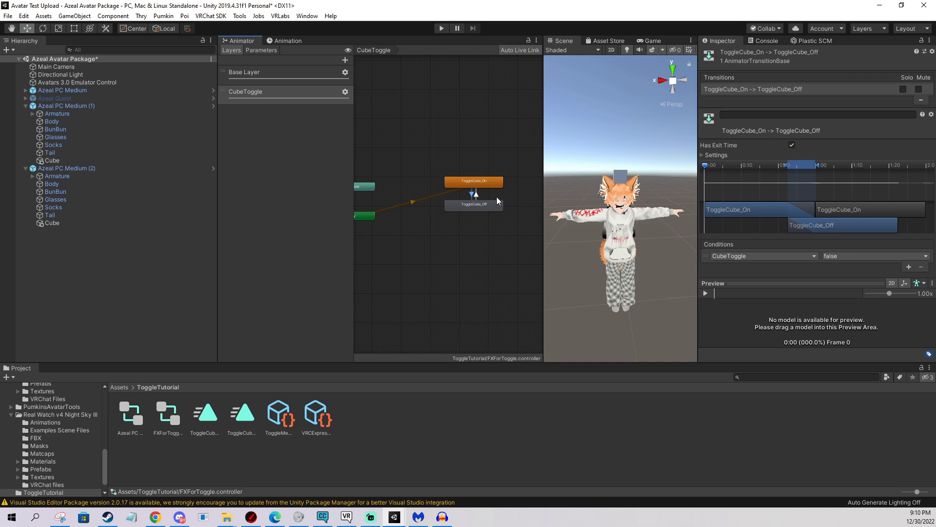
click(706, 156)
click(705, 156)
click(792, 145)
Give the Off-to-On transition a CubeToggle true condition and disable Has Exit Time.
click(478, 195)
click(907, 266)
click(792, 145)
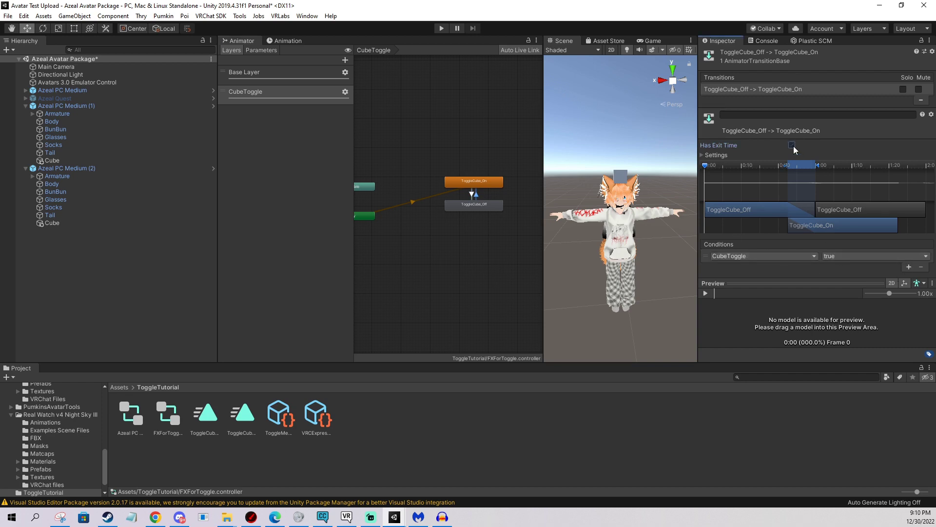
click(458, 252)
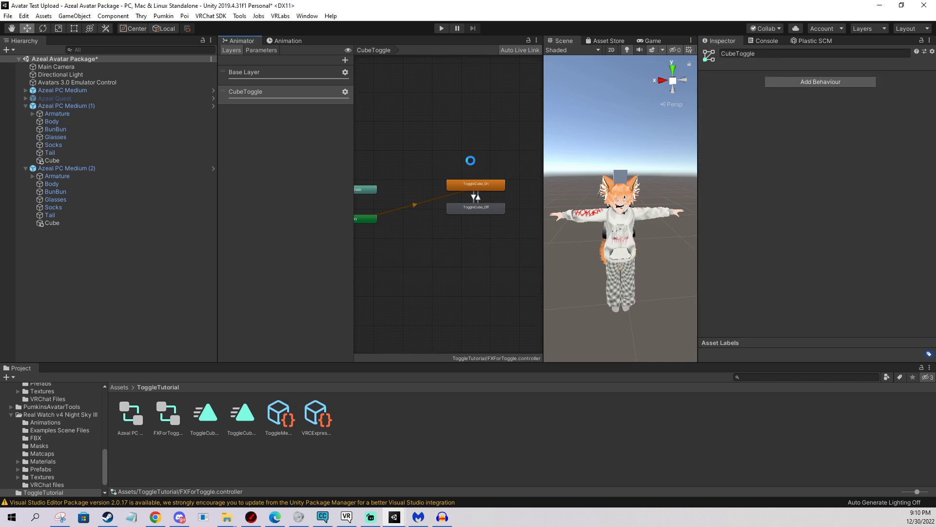
middle_drag(496, 155, 483, 139)
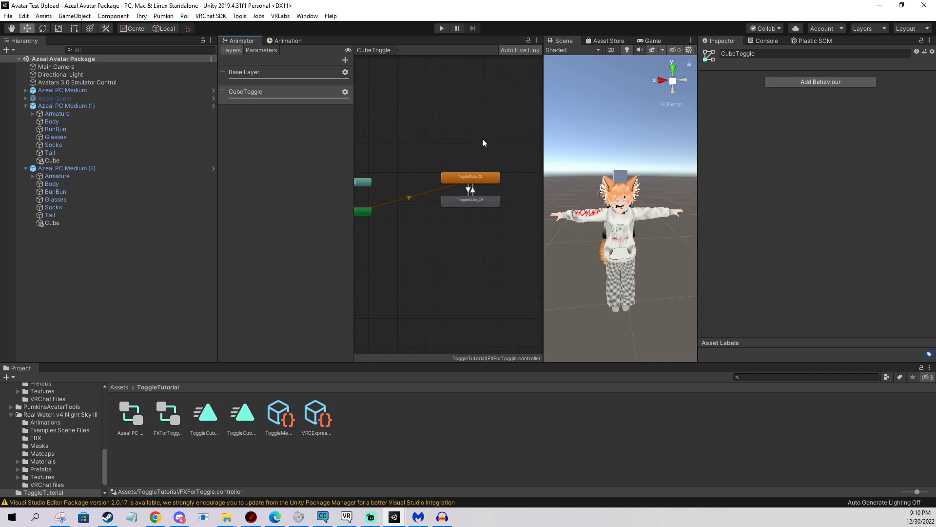
Open Azeal PC Medium (2)'s expression parameters asset to check the CubeToggle Bool.
click(69, 168)
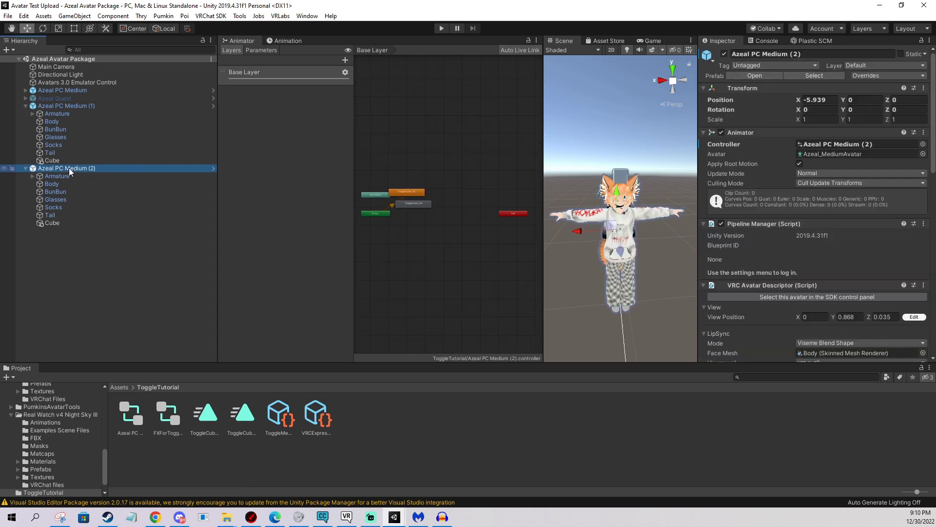
scroll(814, 198, down, 10)
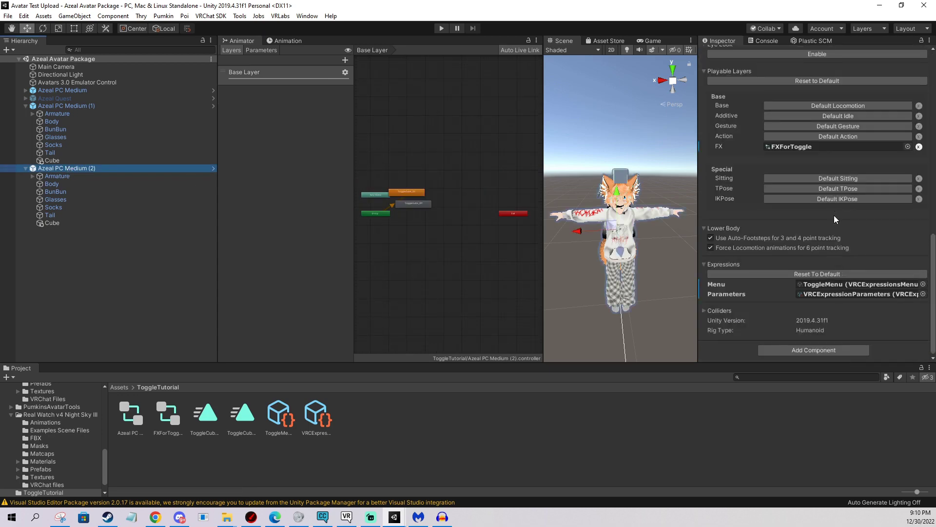
double_click(842, 294)
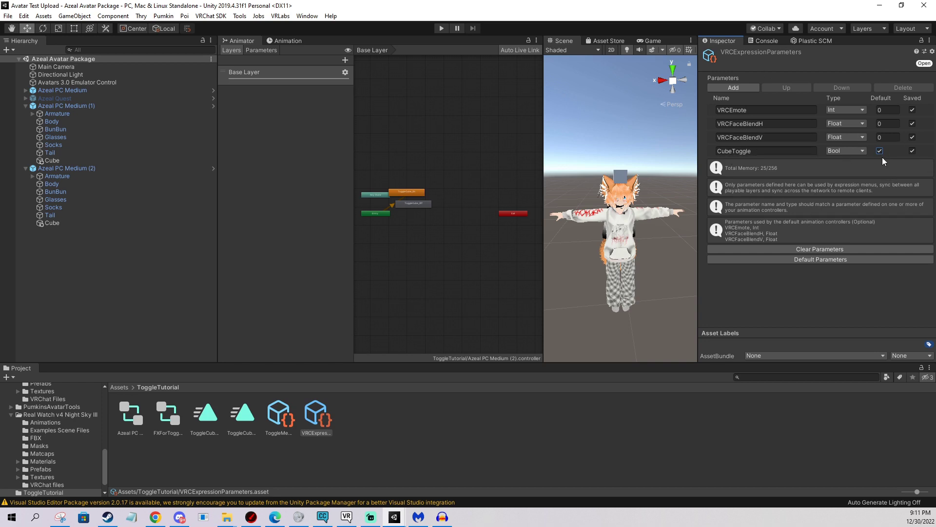
click(612, 141)
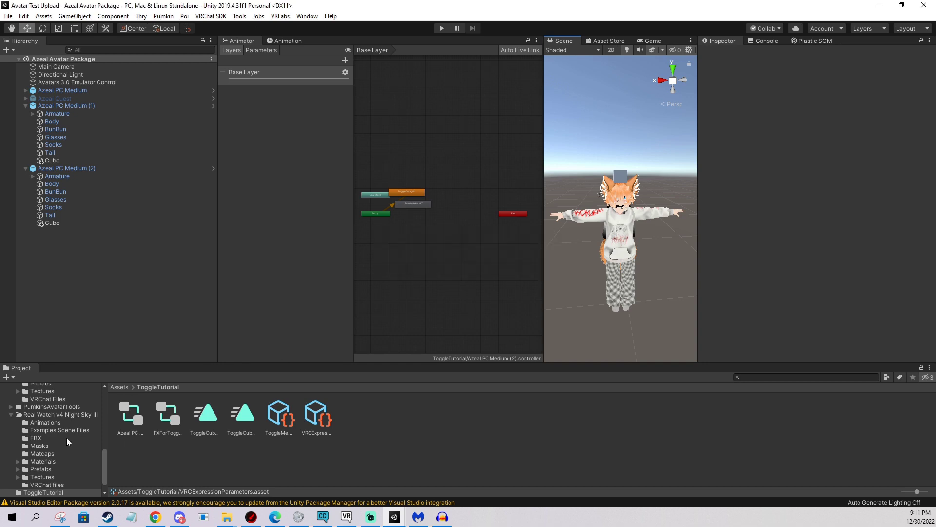
Open the Av3Emulator-2.9.11 folder, widen the Scene view and enter play mode.
drag(103, 456, 105, 395)
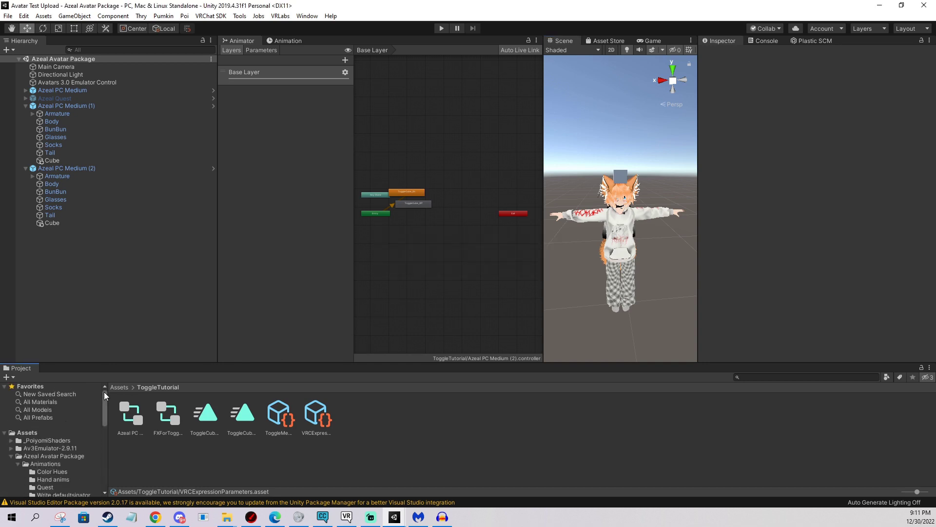
click(57, 449)
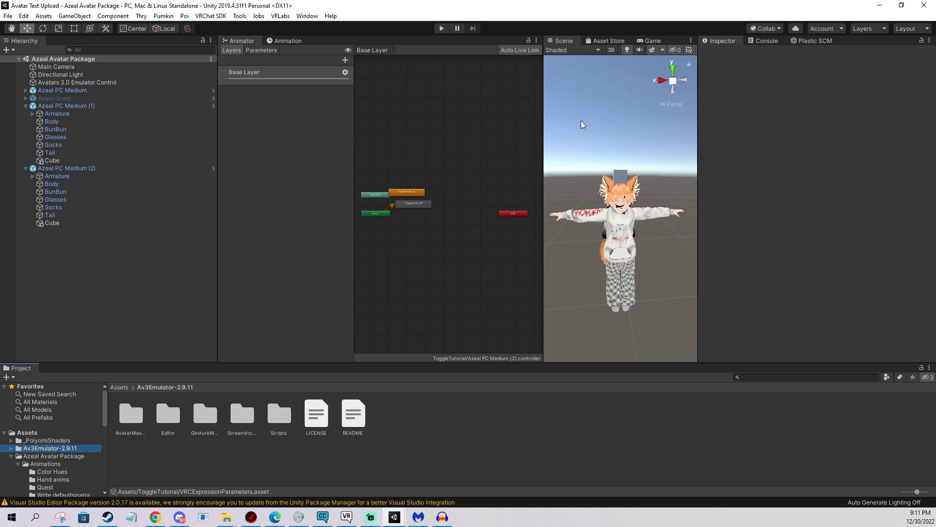
drag(543, 130, 471, 136)
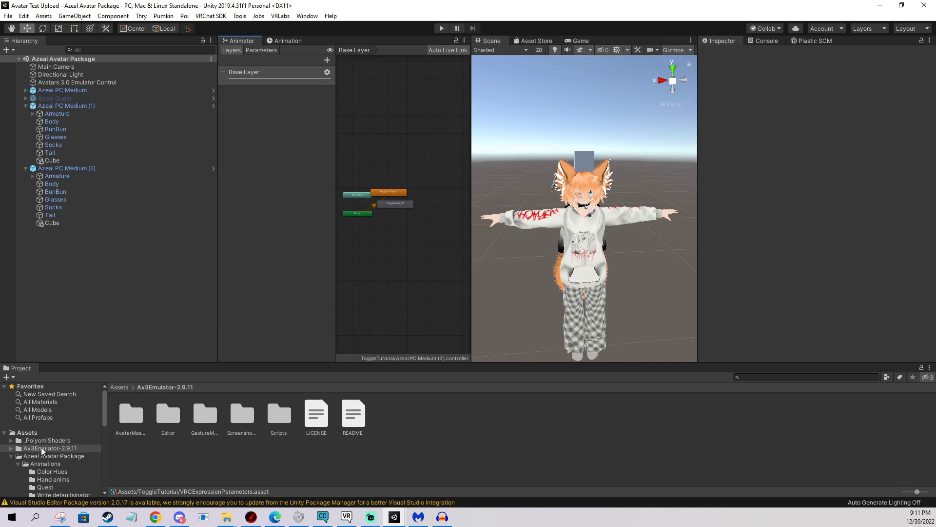
click(444, 29)
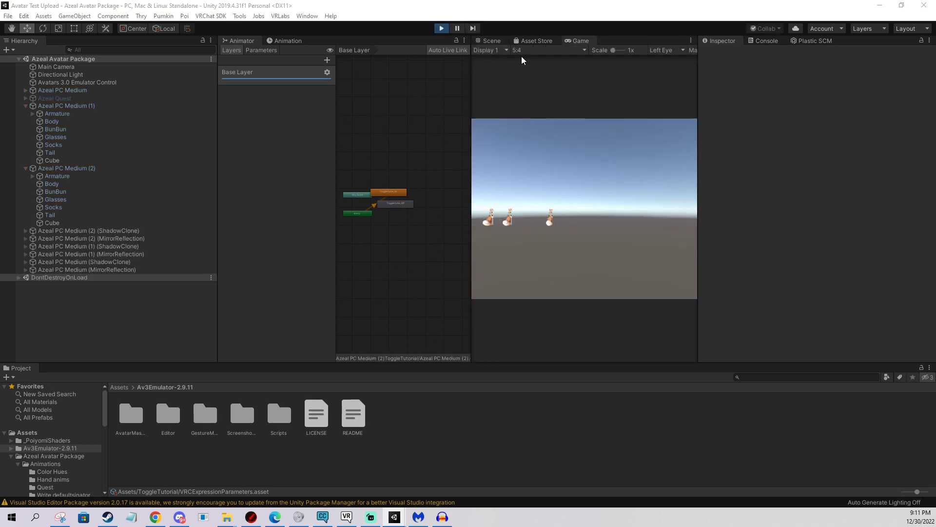
click(495, 40)
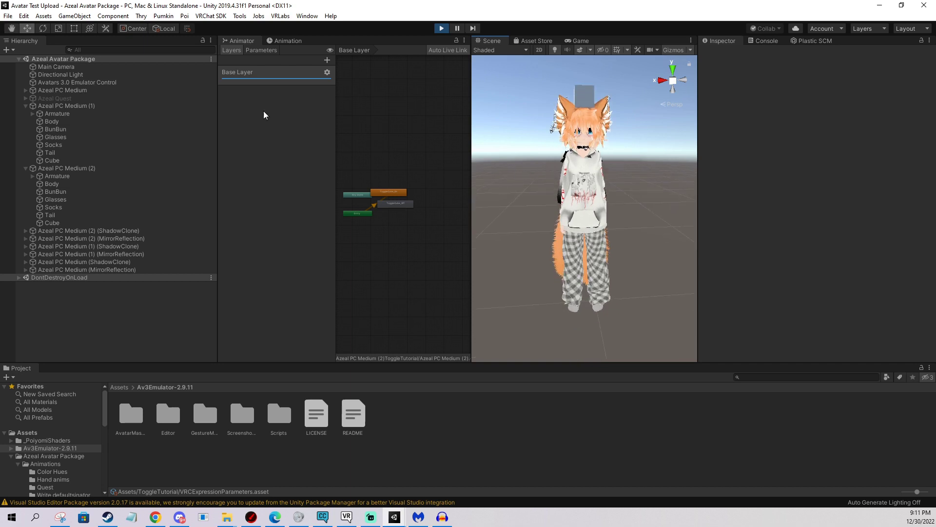
Select Azeal PC Medium (2) and switch Cube Toggle off and on repeatedly.
click(78, 168)
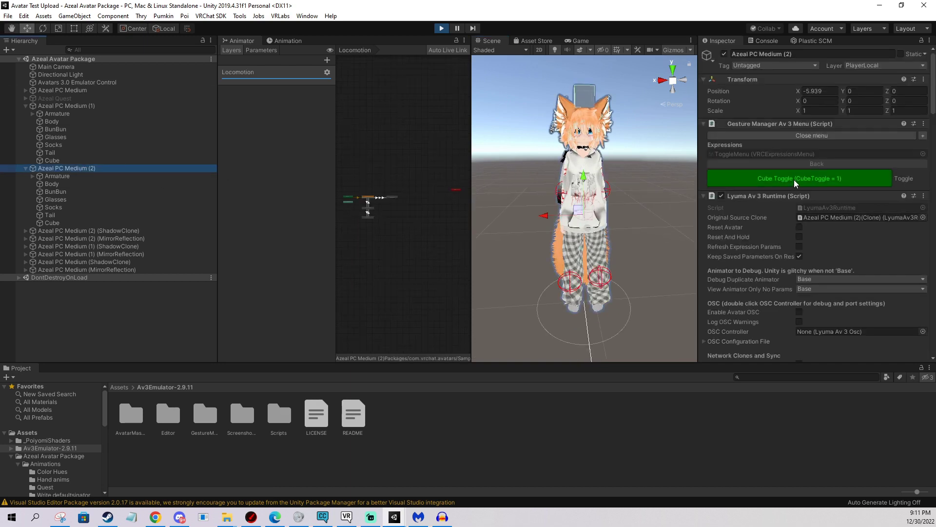
click(791, 177)
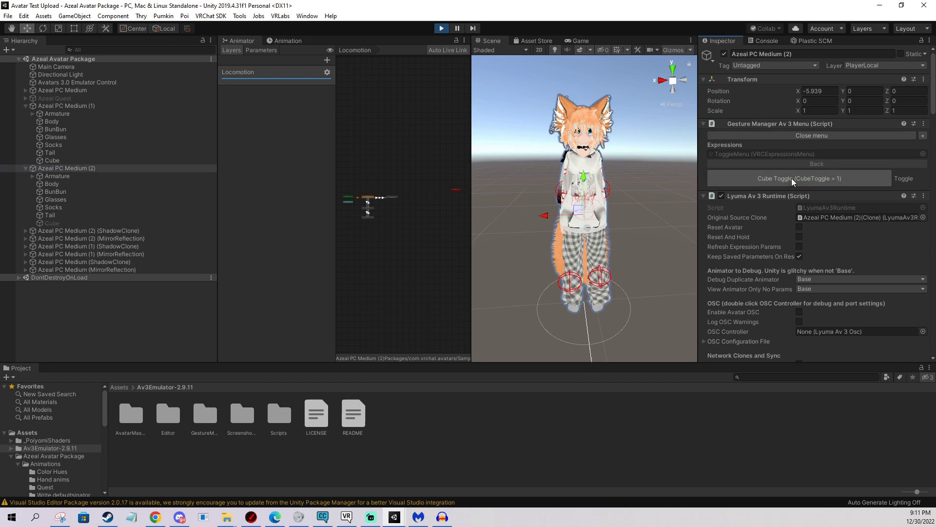
click(791, 177)
click(791, 178)
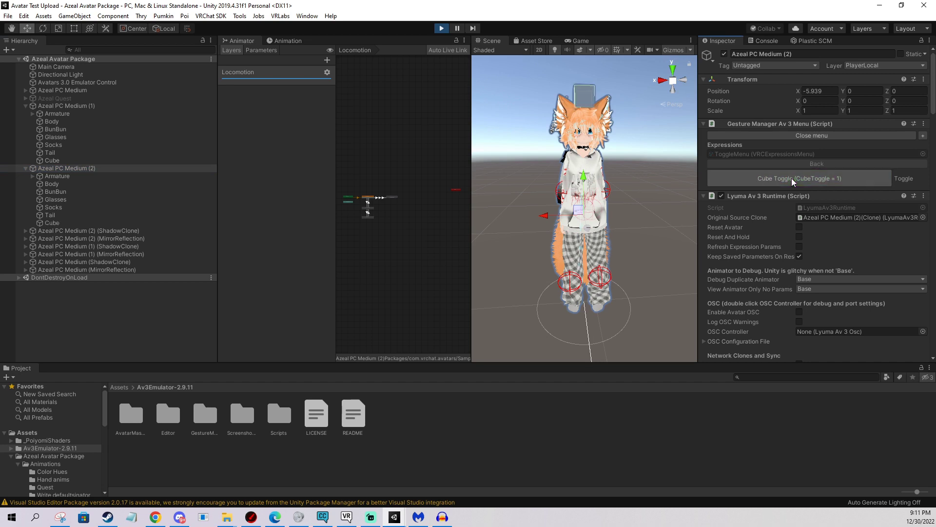
click(791, 179)
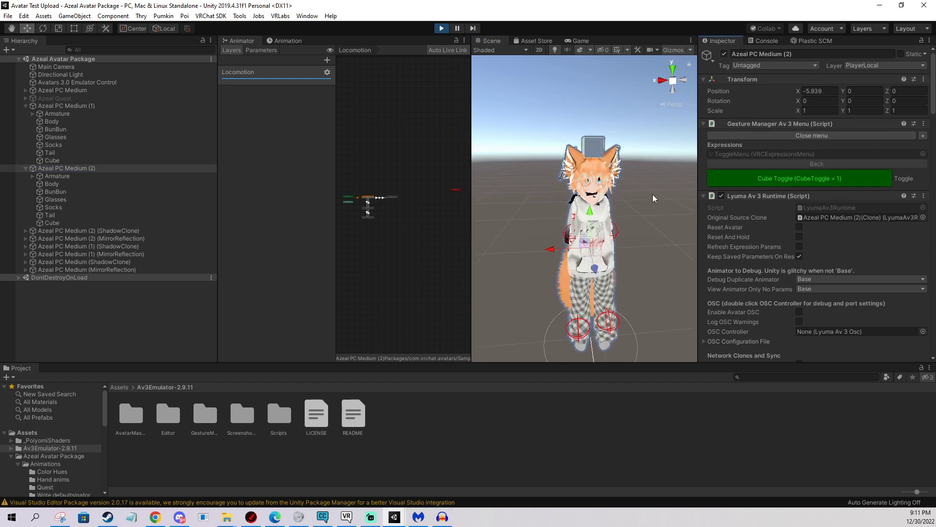
click(761, 178)
middle_click(636, 166)
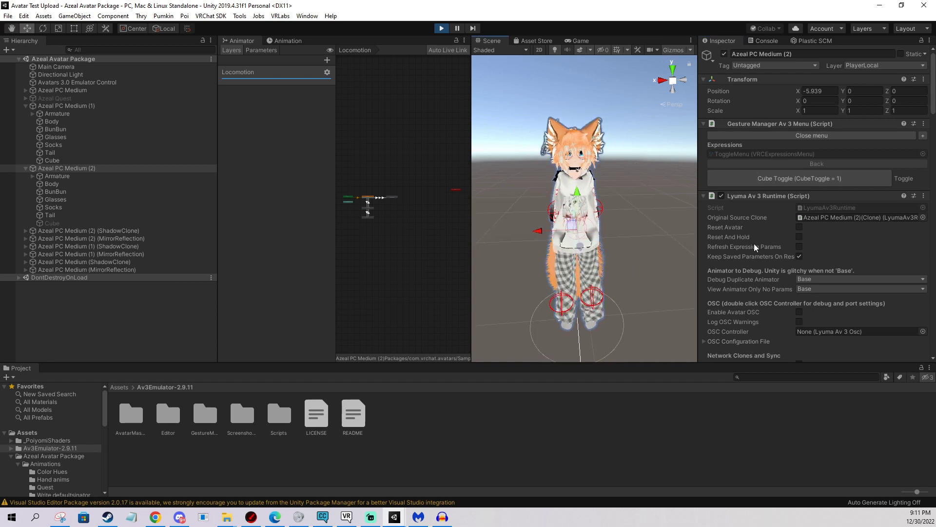